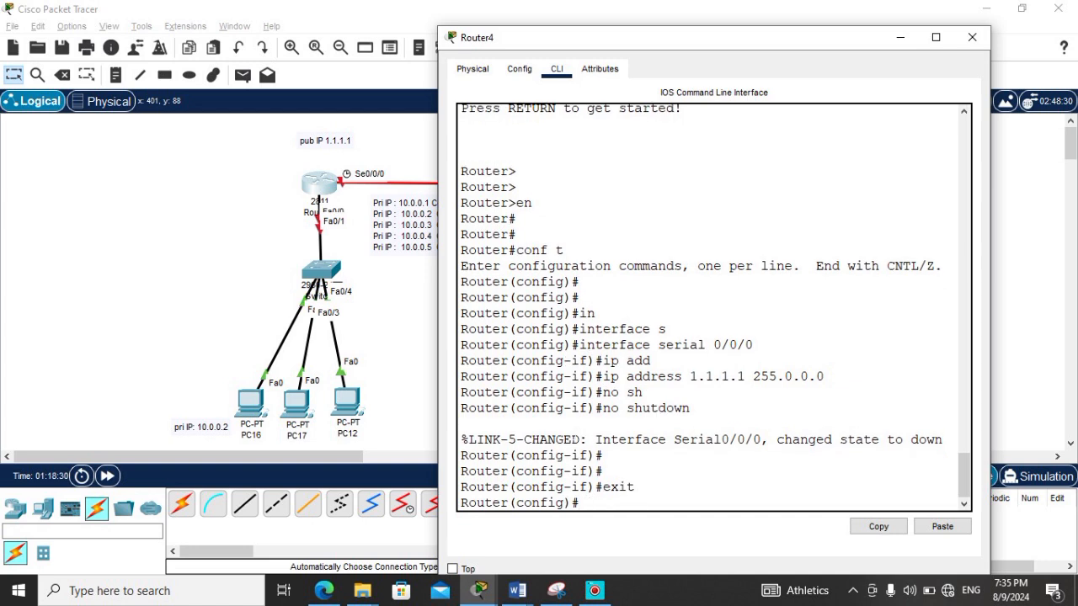
Step: Set a clock rate of 64000 on Router4's serial 0/0/0 interface and return to global configuration mode
type("in")
key("Tab")
type("s")
key("Tab")
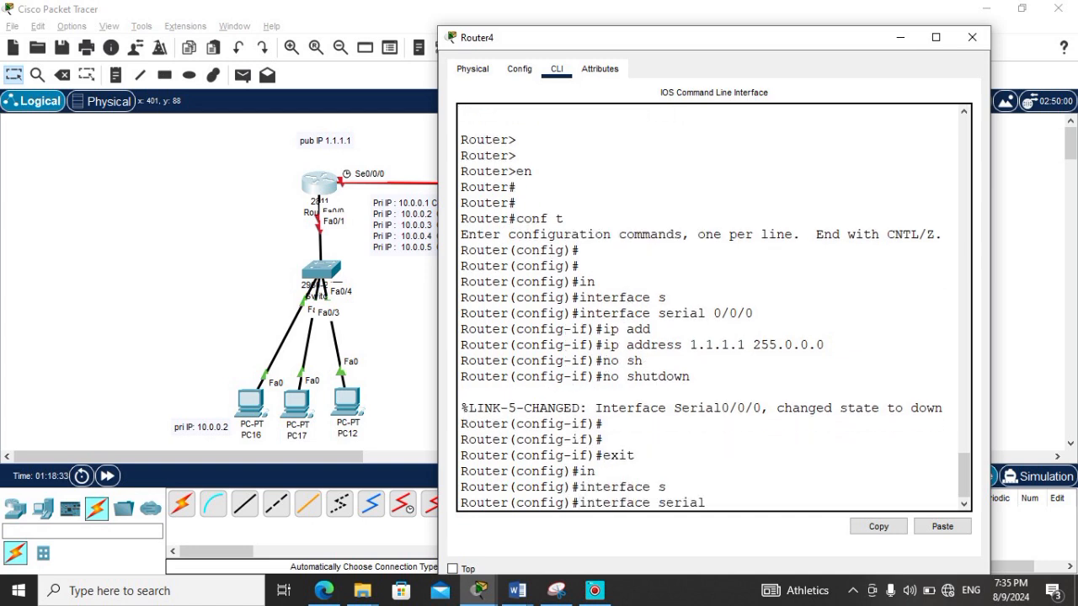
type("0/0/0")
key("Return")
type("clo")
key("Tab")
type("r")
key("Tab")
type("64000")
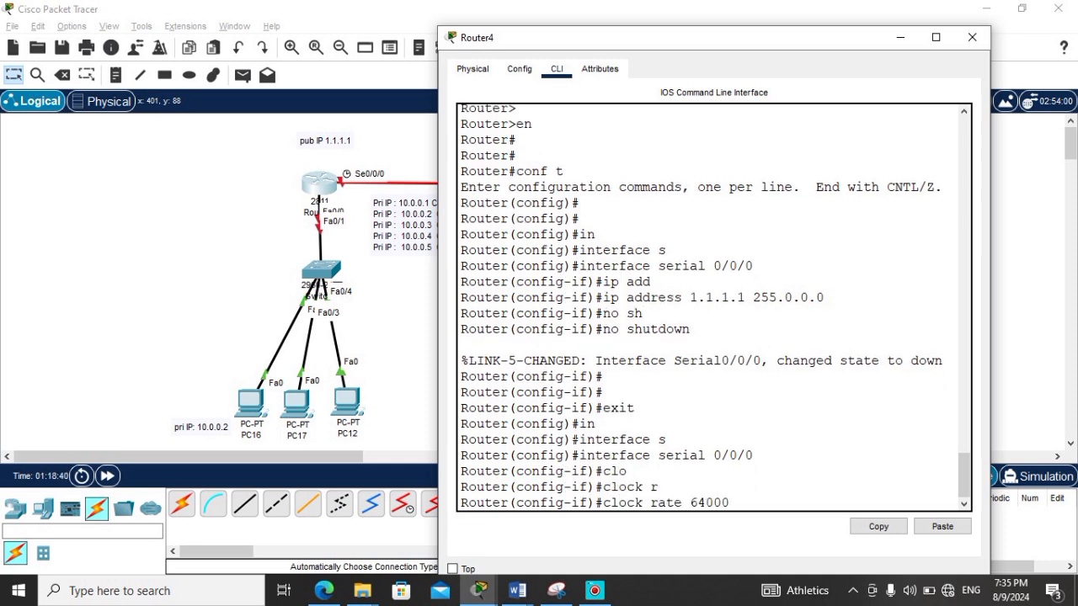
key("Return")
type("exit")
key("Return")
key("Return")
key("Return")
Step: Assign IP address 10.0.0.1 with mask 255.0.0.0 to Router4's fastEthernet 0/0 interface
type("ig)#i")
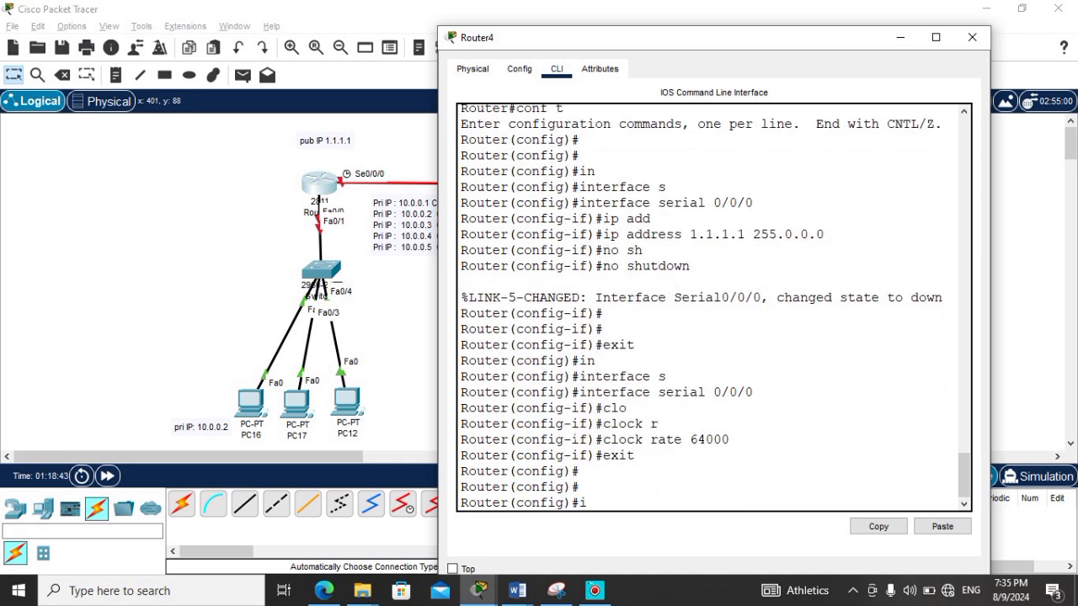
type("n")
key("Tab")
type("f")
key("Tab")
type("0/0")
key("Return")
type("ig-if)#i")
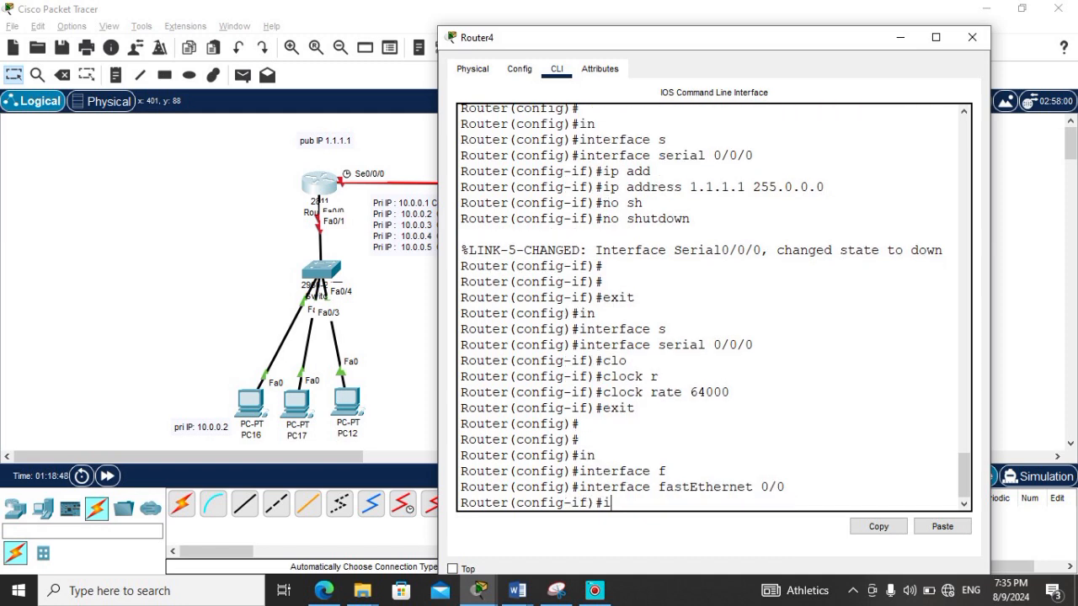
type("p add")
key("Tab")
type("10.0.0")
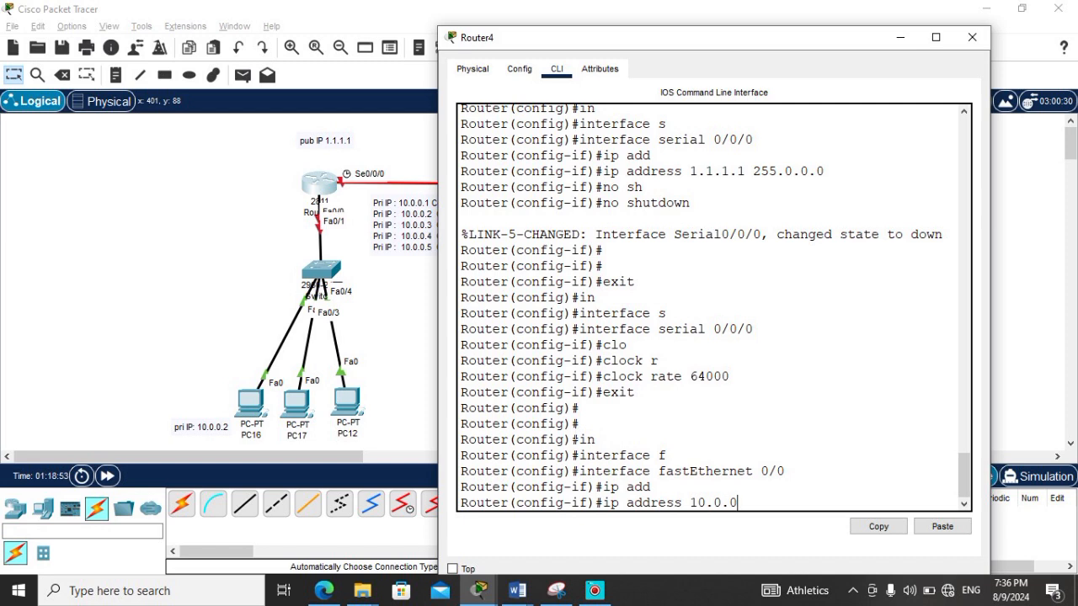
type(".1 255.")
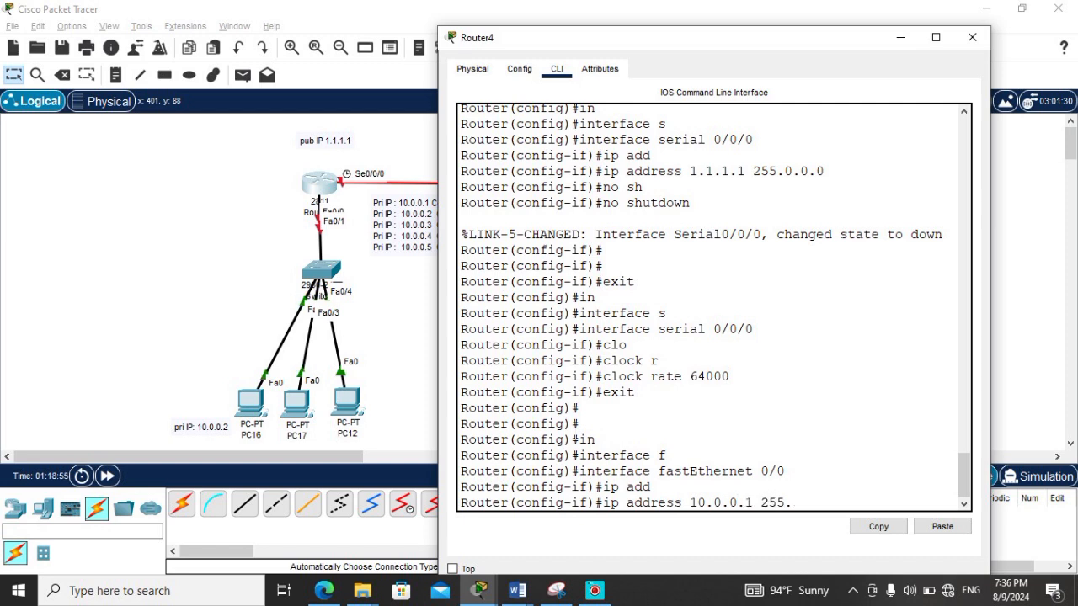
type("-.00.0.0")
key("Return")
Step: Enable Router4's fastEthernet 0/0 with no shutdown and exit interface configuration
type("no")
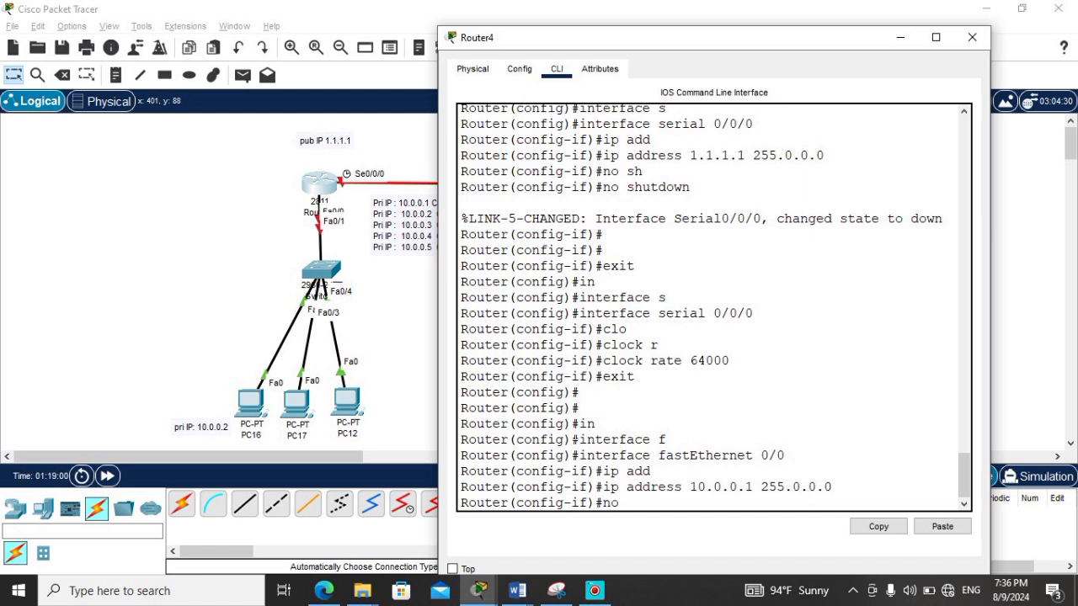
type(" sh")
key("Tab")
key("Return")
key("Return")
type("exit")
key("Return")
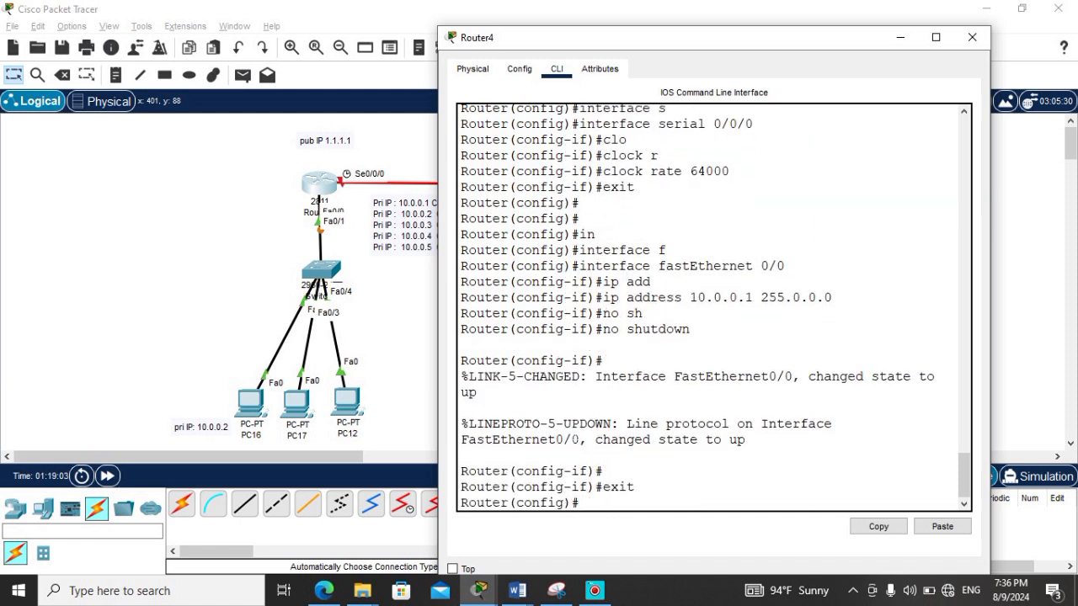
Step: Open the command line of the router labelled pub IP 1.1.1.2, decline the initial configuration dialog, and enter global configuration mode
left_click(394, 303)
left_click(787, 184)
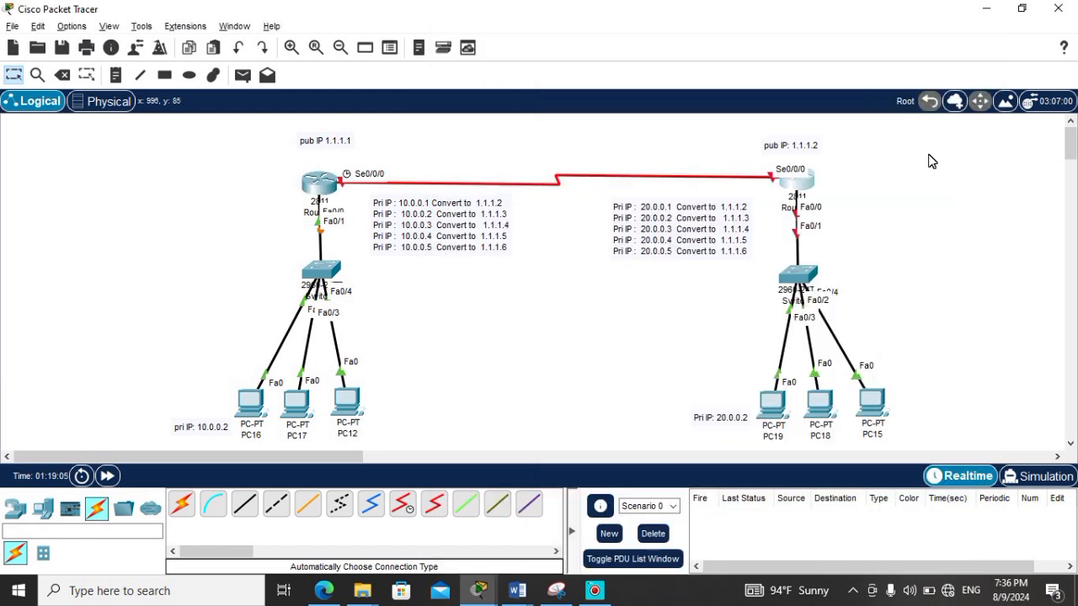
left_click_drag(590, 25, 390, 26)
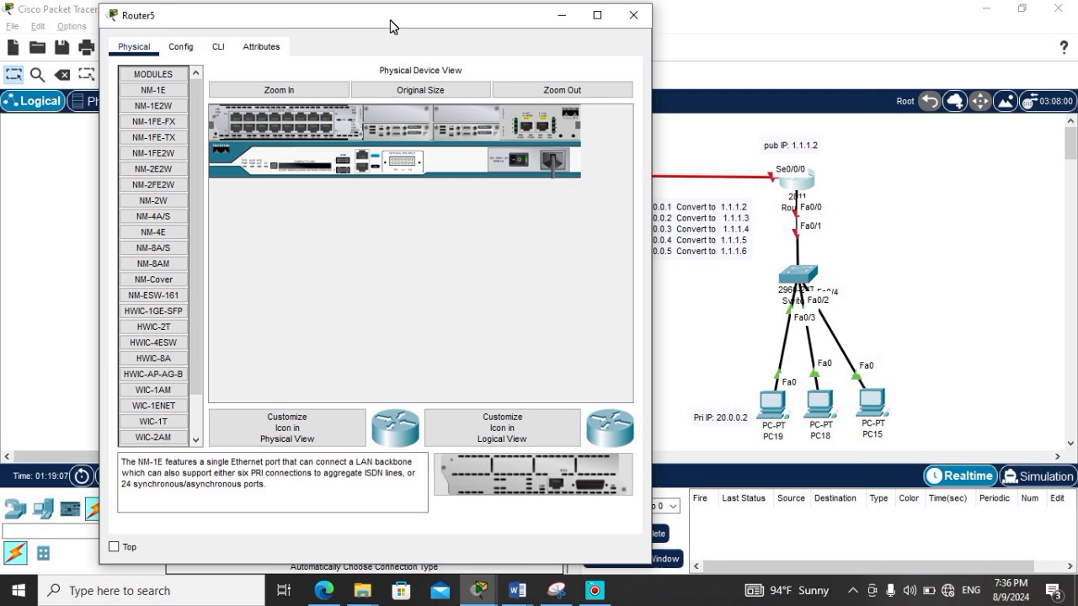
left_click(219, 47)
type("no")
key("Return")
key("Return")
type("er>e")
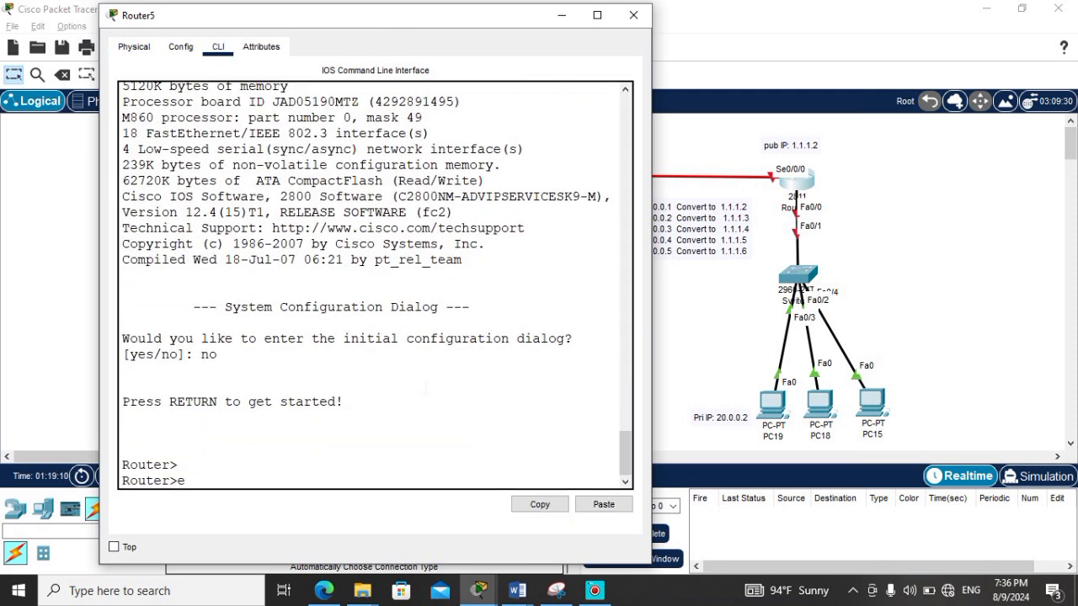
type("n")
key("Return")
type("conf t")
key("Return")
key("Return")
Step: Assign IP address 1.1.1.2 with mask 255.0.0.0 to Router5's serial 0/0/0 interface
type("interface")
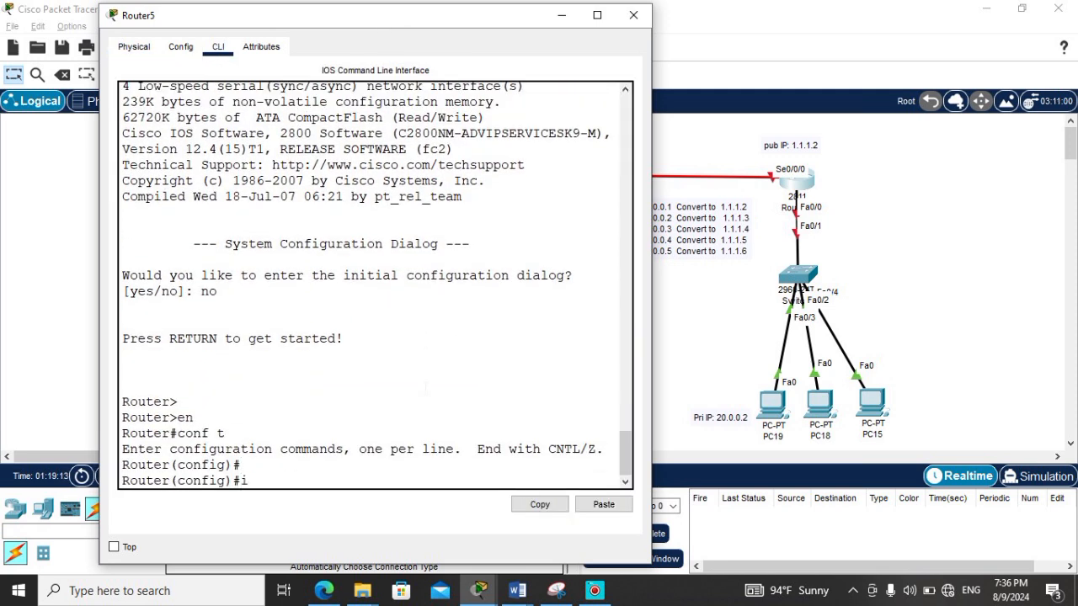
key("Tab")
type("s")
key("Tab")
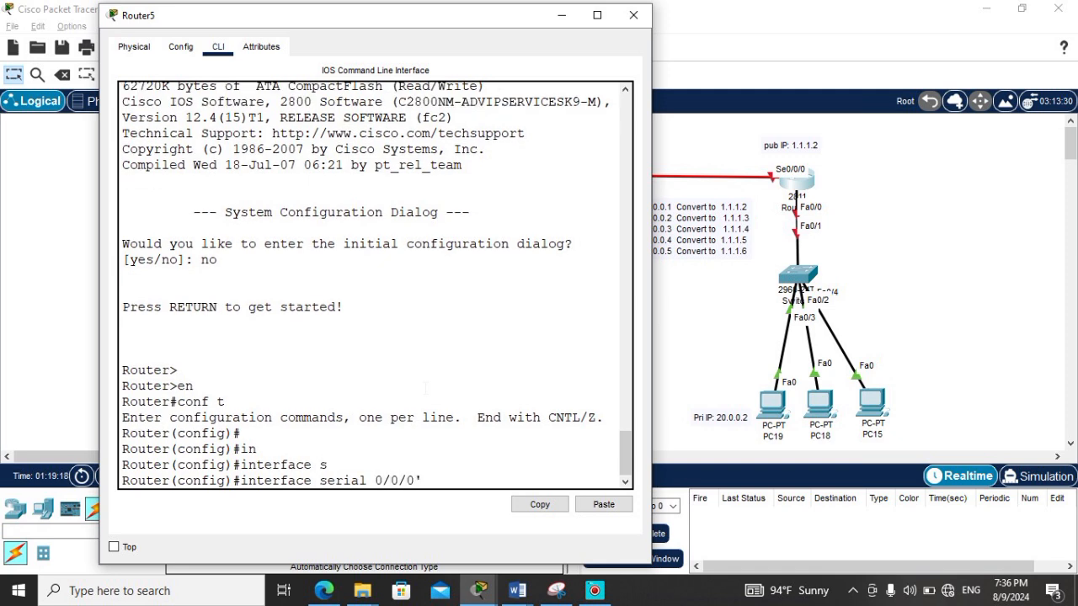
key("Return")
type("ip add")
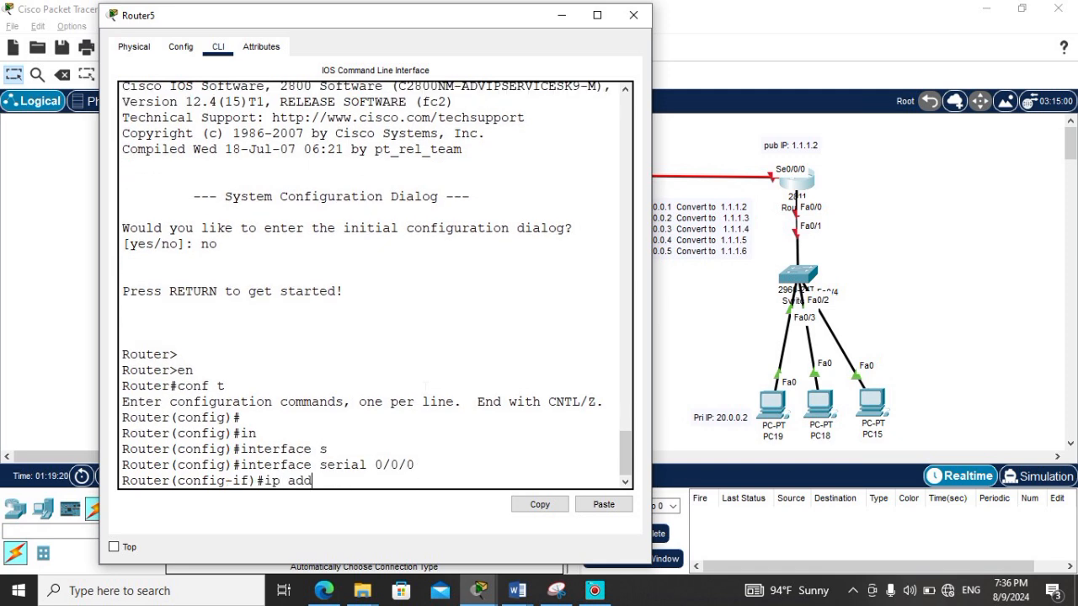
key("Tab")
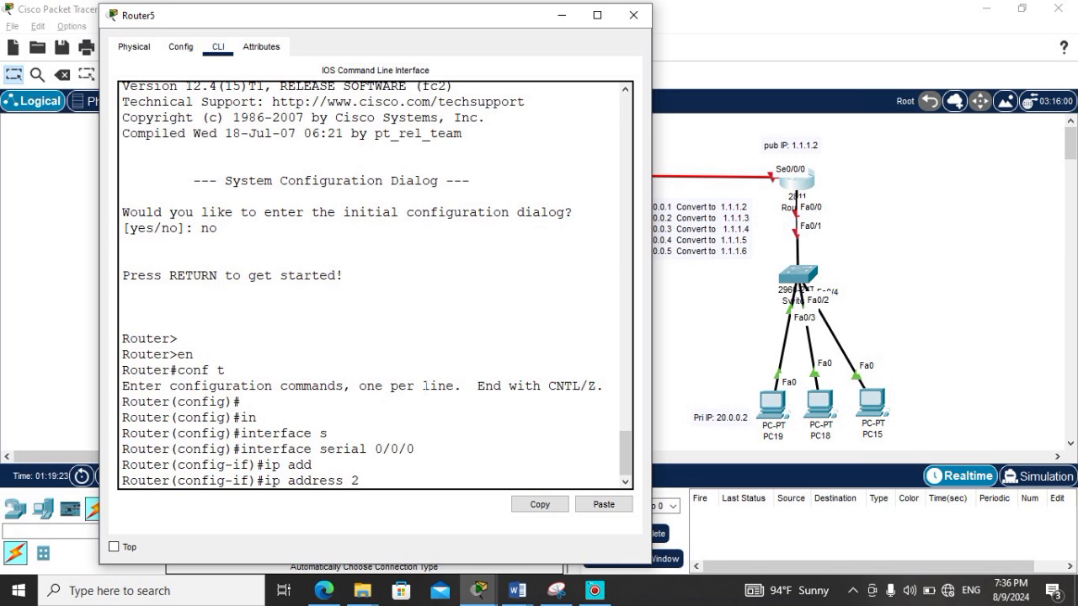
type("1.1.1.2 255.0.0.0")
key("Return")
Step: Enable Router5's serial 0/0/0 with no shutdown and exit interface configuration
type("no sh")
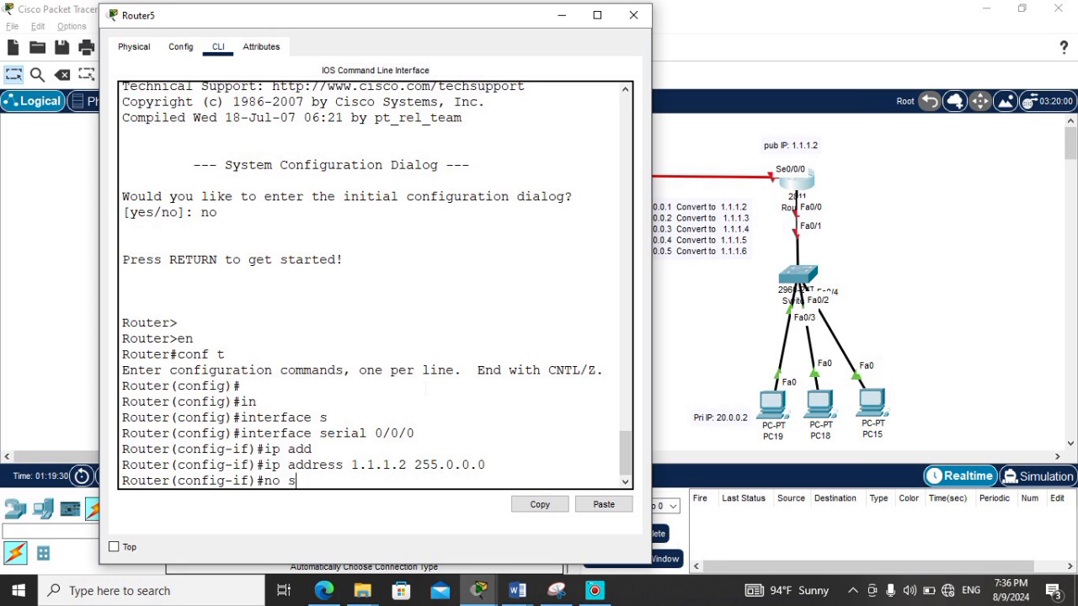
key("Tab")
key("Return")
key("Return")
type("exit")
key("Return")
key("Return")
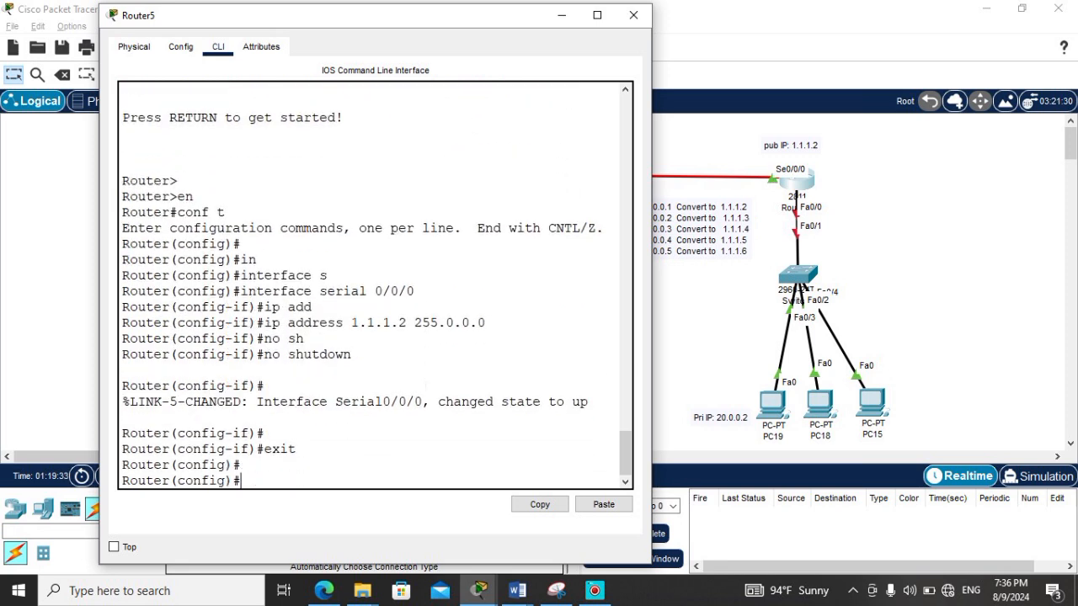
Step: Assign IP address 20.0.0.1 with mask 255.0.0.0 to Router5's fastEthernet 0/0 interface
type("interface f")
key("Tab")
type("f")
key("Tab")
type("0/0")
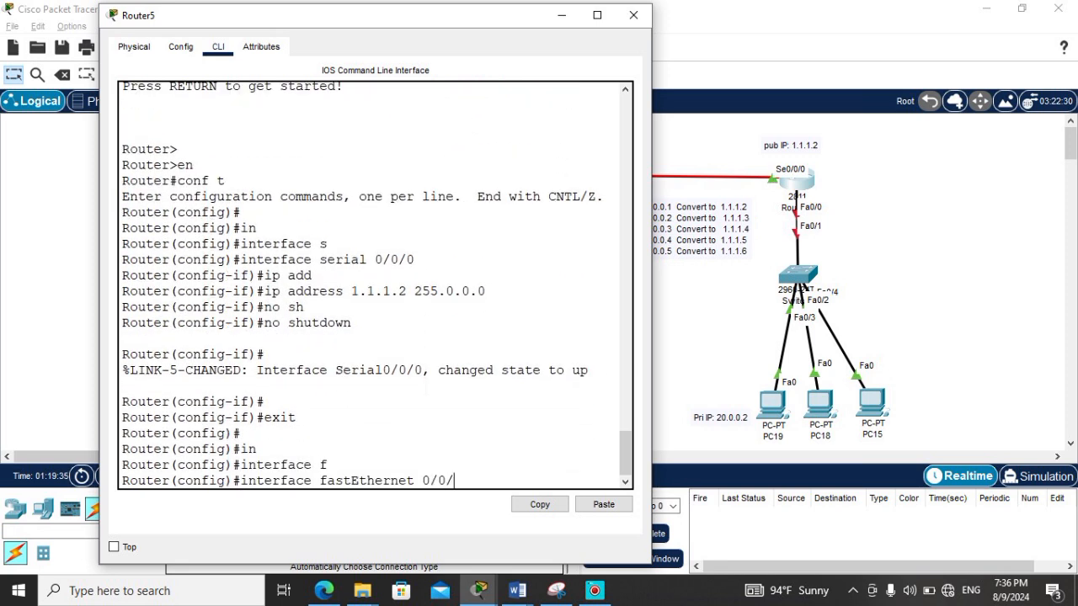
key("Return")
type("ip add")
key("Tab")
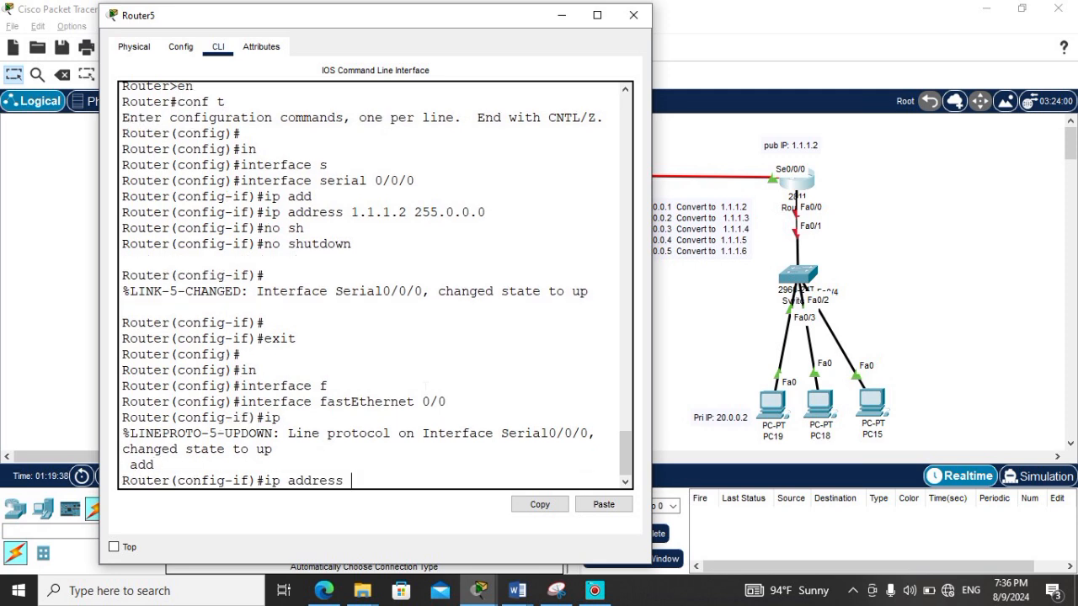
type("20.0.0.1 255.0.0.0")
key("Return")
Step: Enable Router5's fastEthernet 0/0 with no shutdown, exit interface configuration, and close the router's window
type("no")
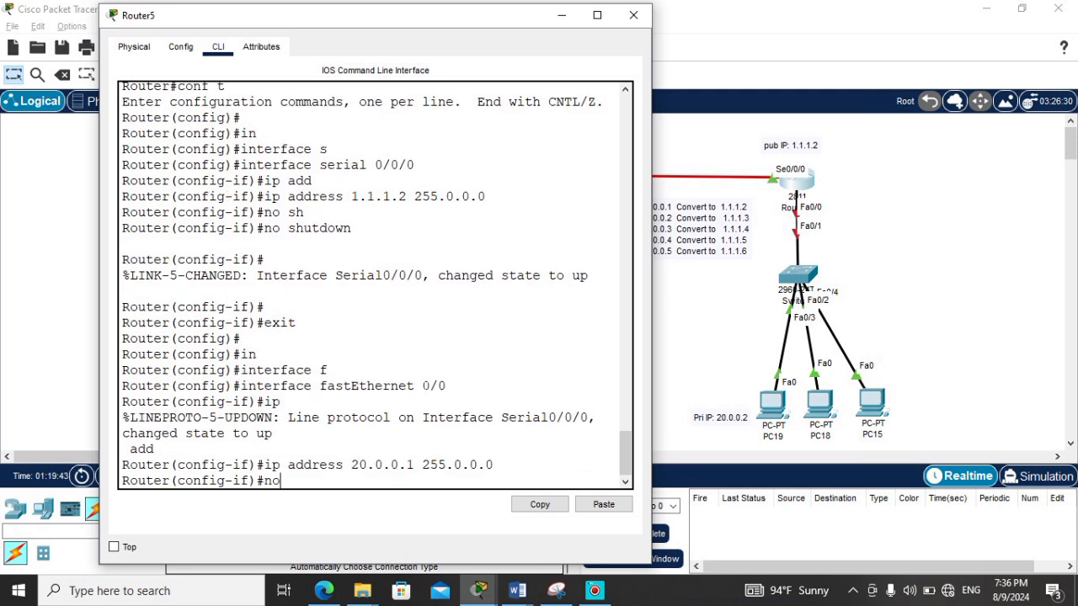
type(" sh")
key("Tab")
key("Return")
type("exit")
key("Return")
key("Return")
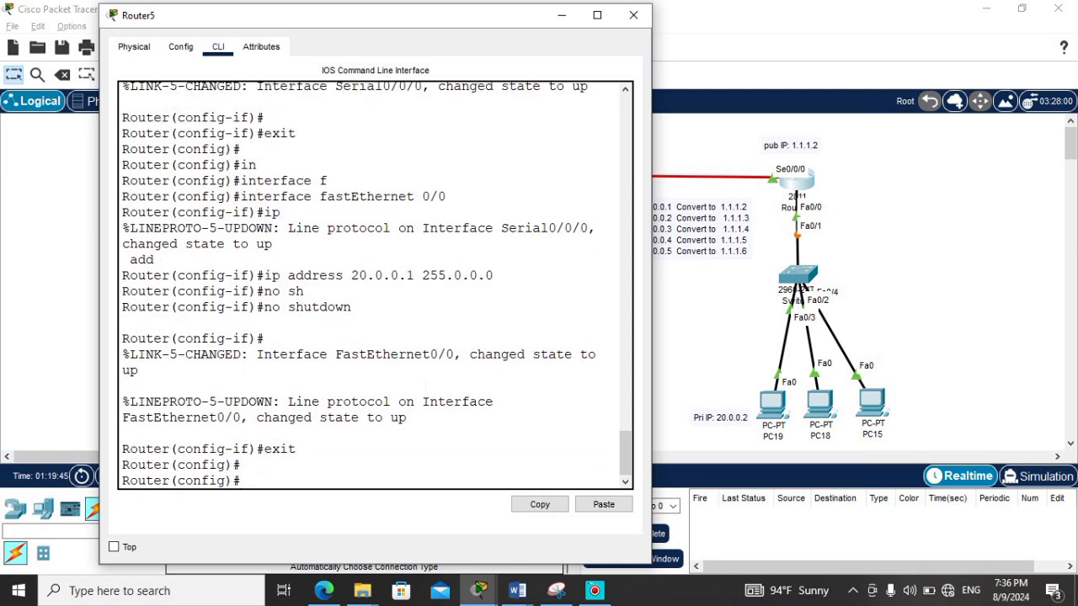
left_click(634, 10)
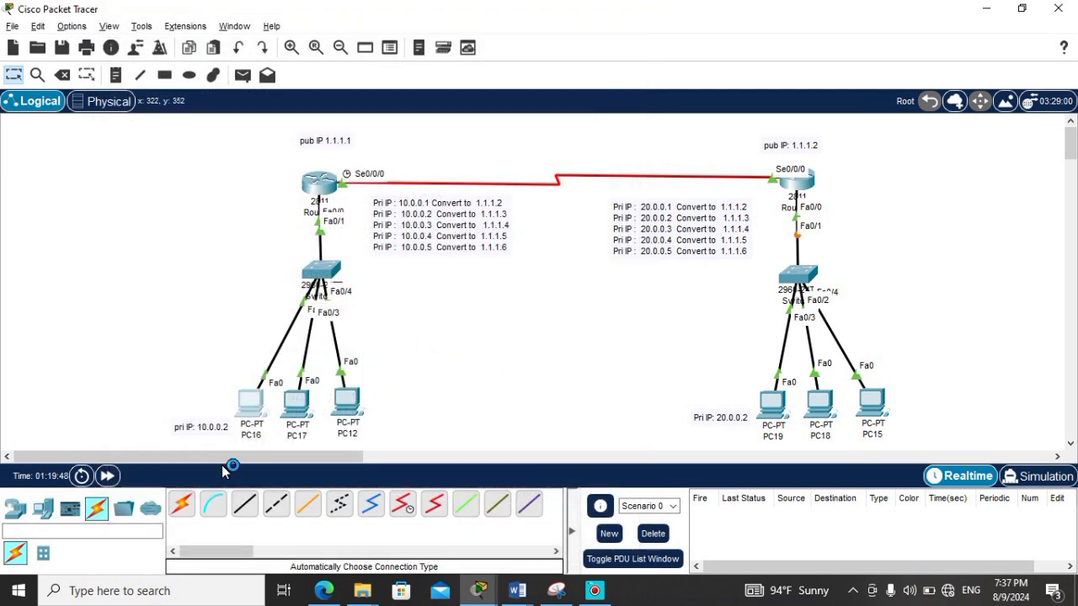
Step: Give PC16 the static IPv4 address 10.0.0.2 with subnet mask 255.0.0.0
left_click(250, 403)
left_click(440, 91)
left_click(380, 156)
left_click(528, 202)
type("10.0.0.")
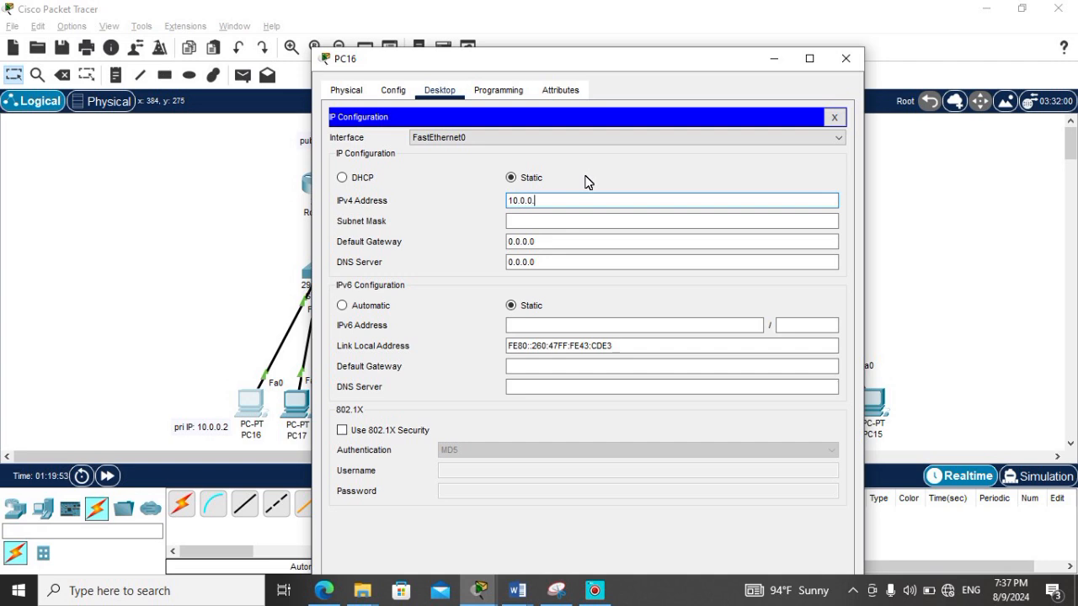
type("2")
left_click(569, 220)
Step: Set PC16's default gateway to 10.0.0.1 and close its window
left_click(549, 245)
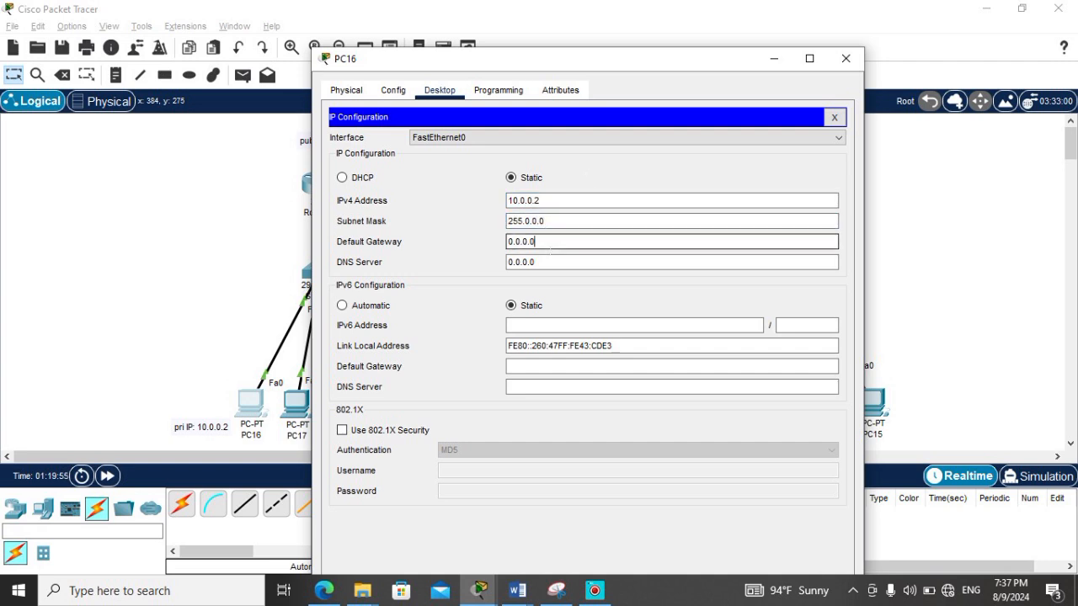
key("BackSpace")
key("BackSpace")
key("BackSpace")
key("BackSpace")
key("BackSpace")
key("BackSpace")
type("10.0.0.1")
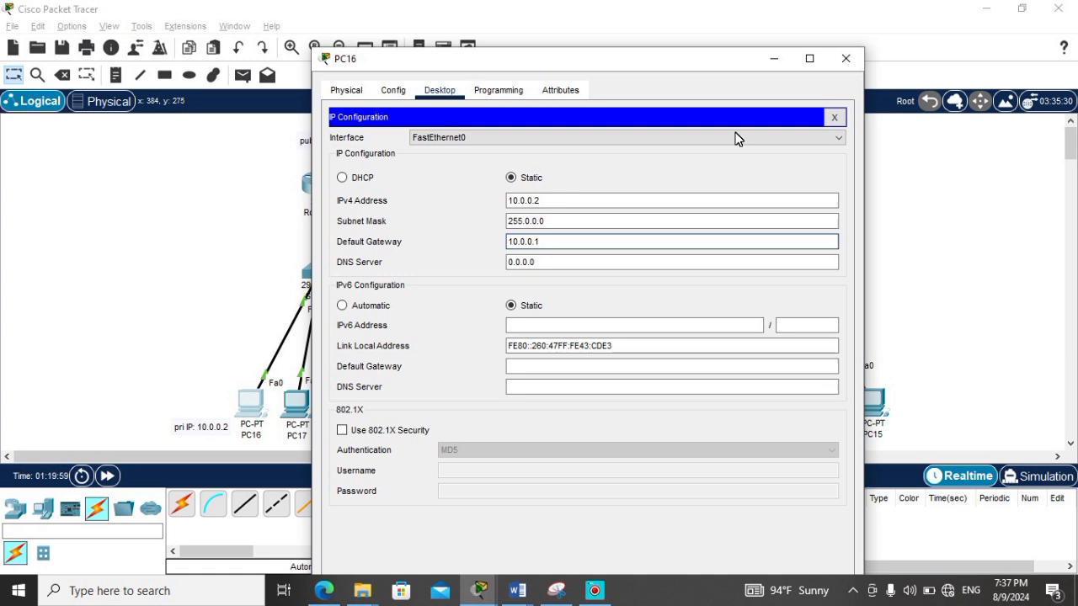
left_click(845, 58)
Step: Give PC19 the static IPv4 address 20.0.0.2 with subnet mask 255.0.0.0
left_click(768, 411)
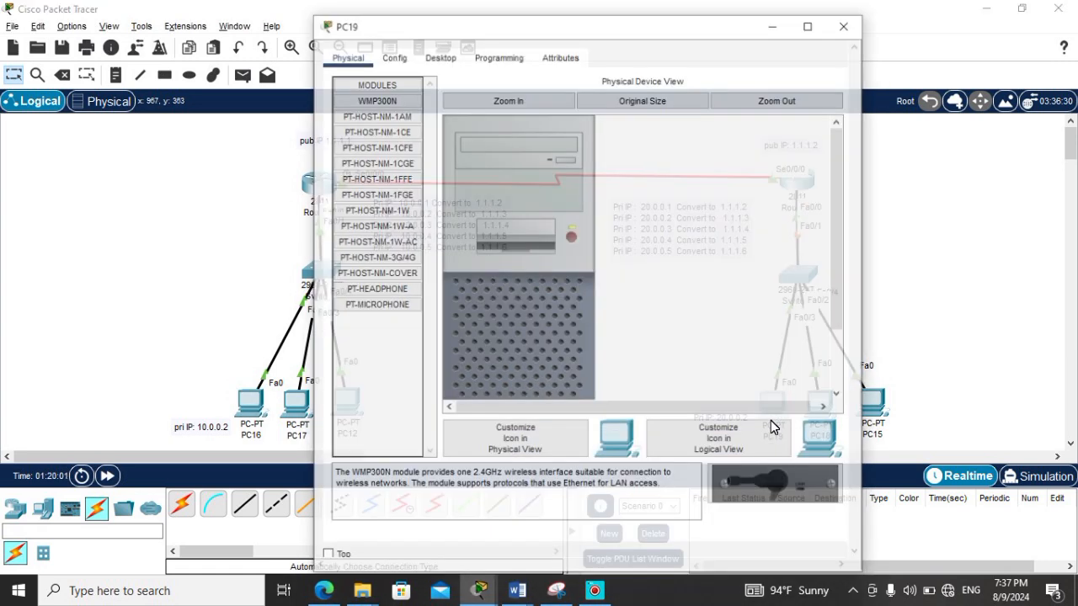
left_click_drag(714, 25, 613, 23)
left_click(349, 48)
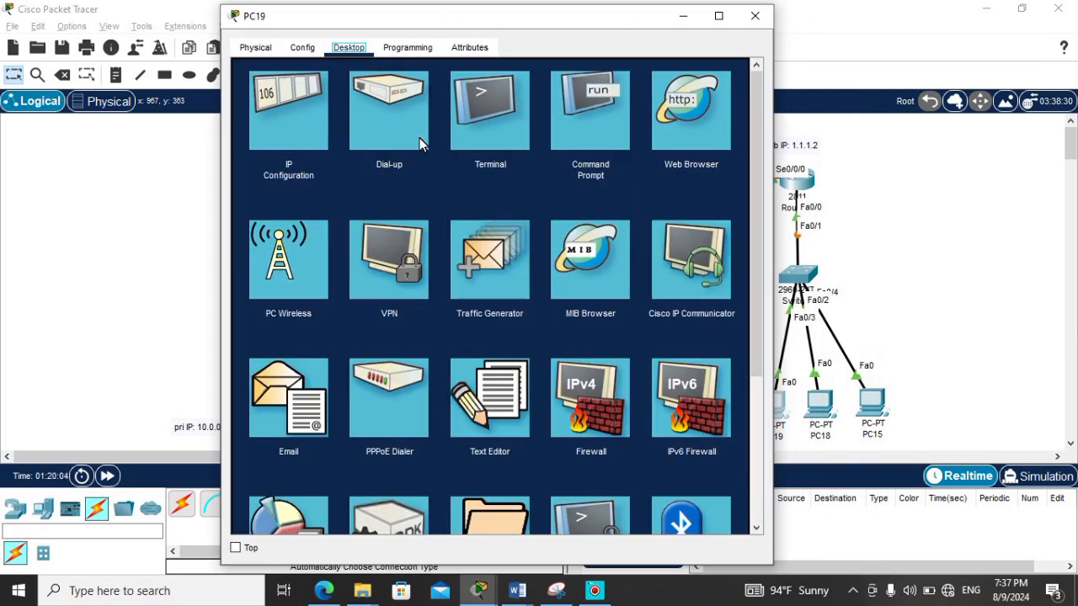
left_click(296, 105)
left_click(546, 158)
type("20.0.0.2")
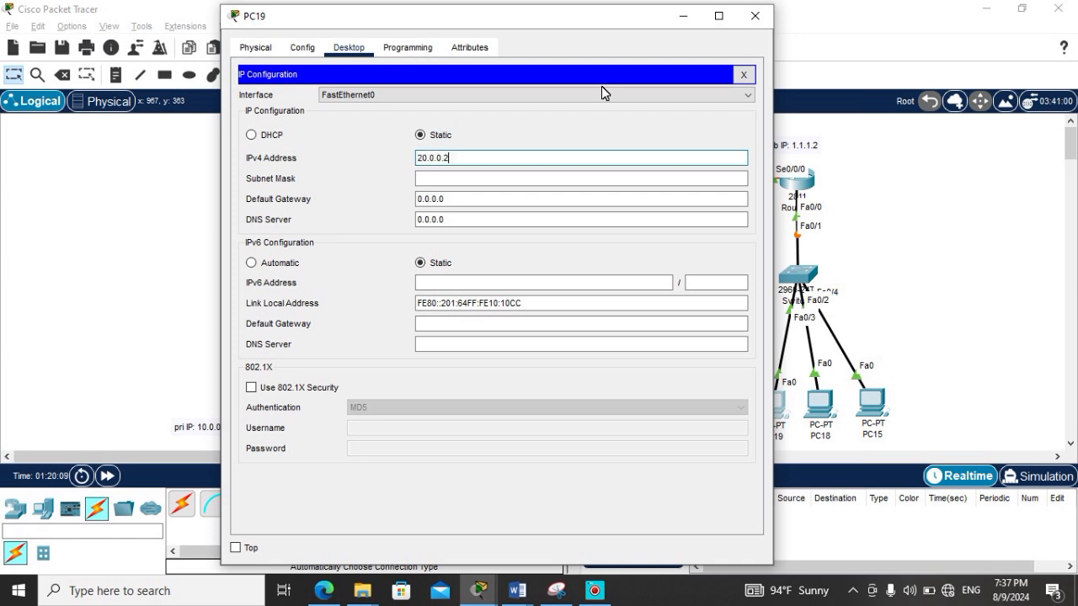
left_click(484, 178)
Step: Set PC19's default gateway to 20.0.0.1 and close its IP configuration
left_click(466, 201)
key("BackSpace")
key("BackSpace")
key("BackSpace")
key("BackSpace")
key("BackSpace")
key("BackSpace")
key("BackSpace")
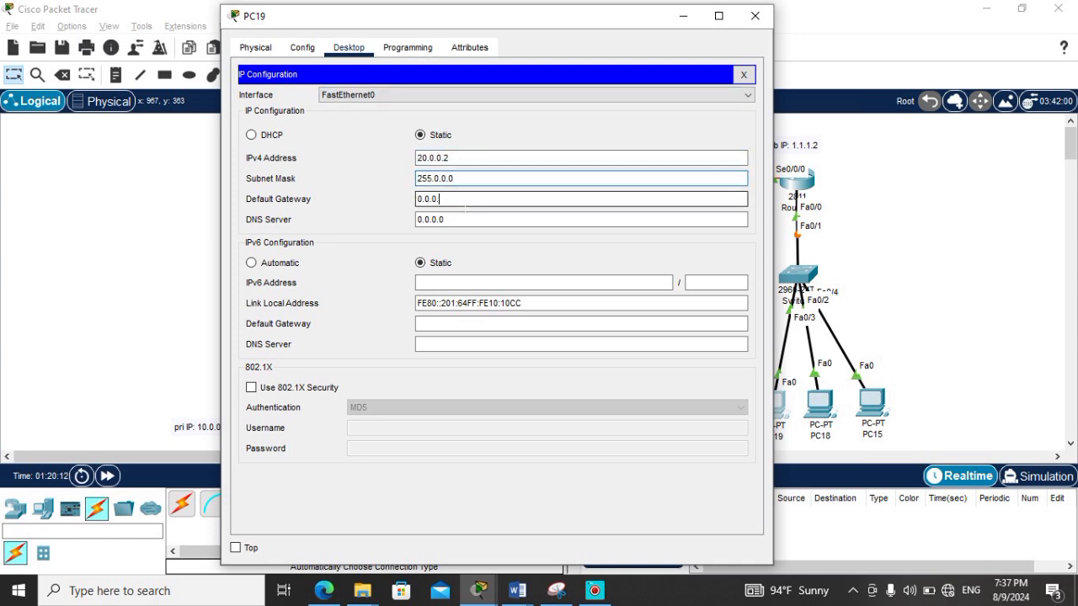
type("20.0.0")
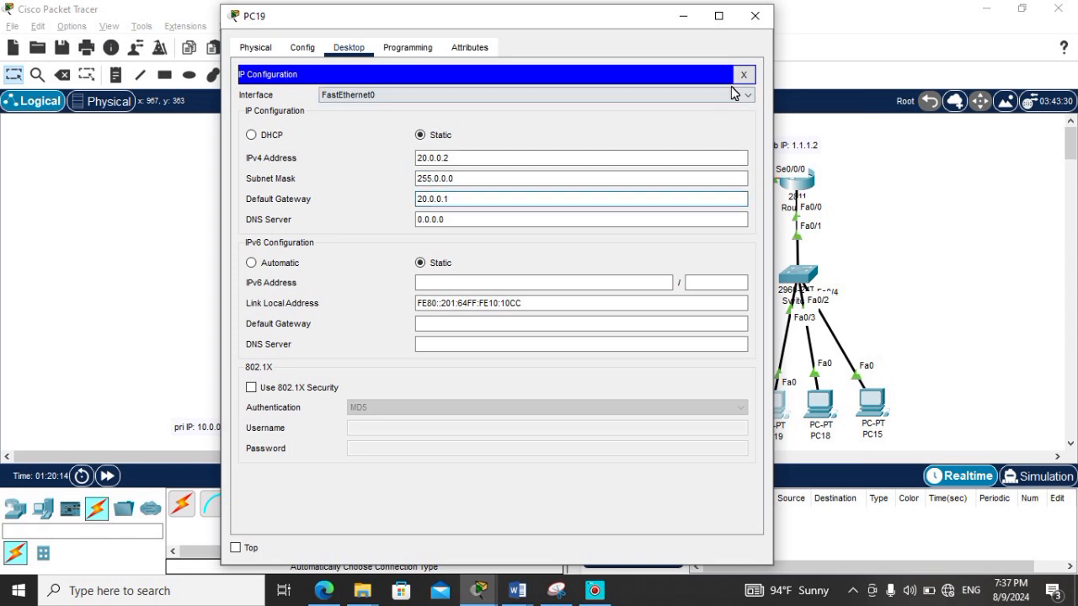
left_click(743, 75)
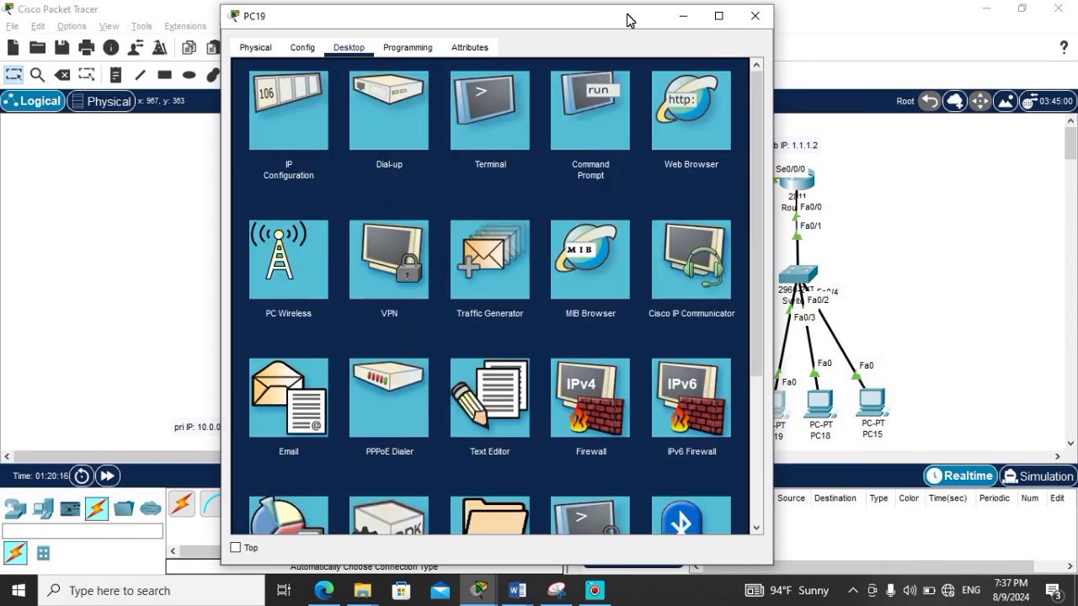
Step: Ping 10.0.0.2 from PC19's command prompt to test connectivity, and close the PC's window
left_click_drag(633, 17, 838, 17)
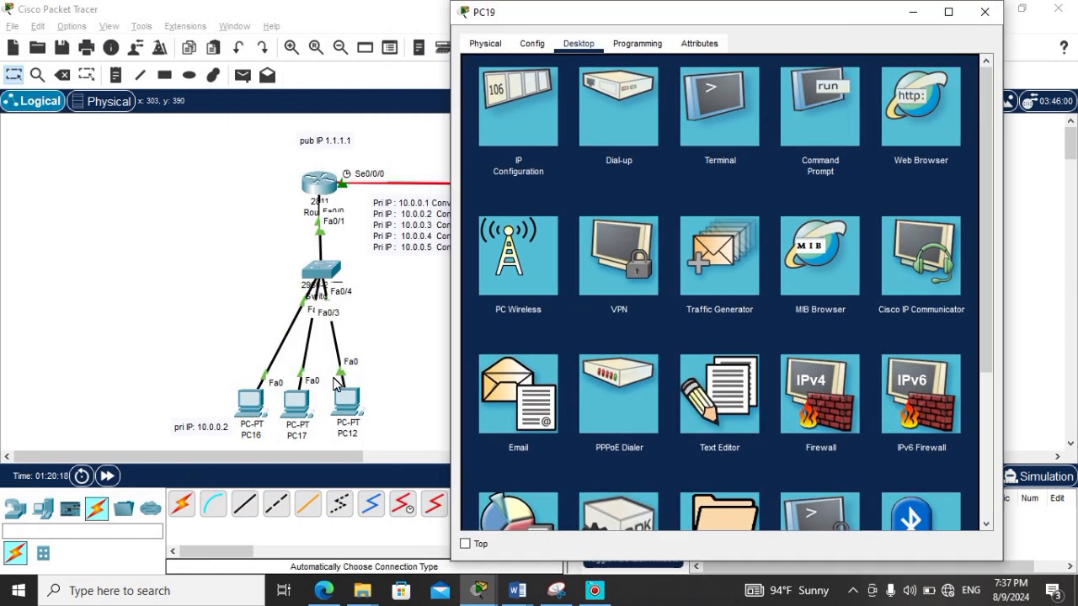
left_click(804, 133)
type("ping")
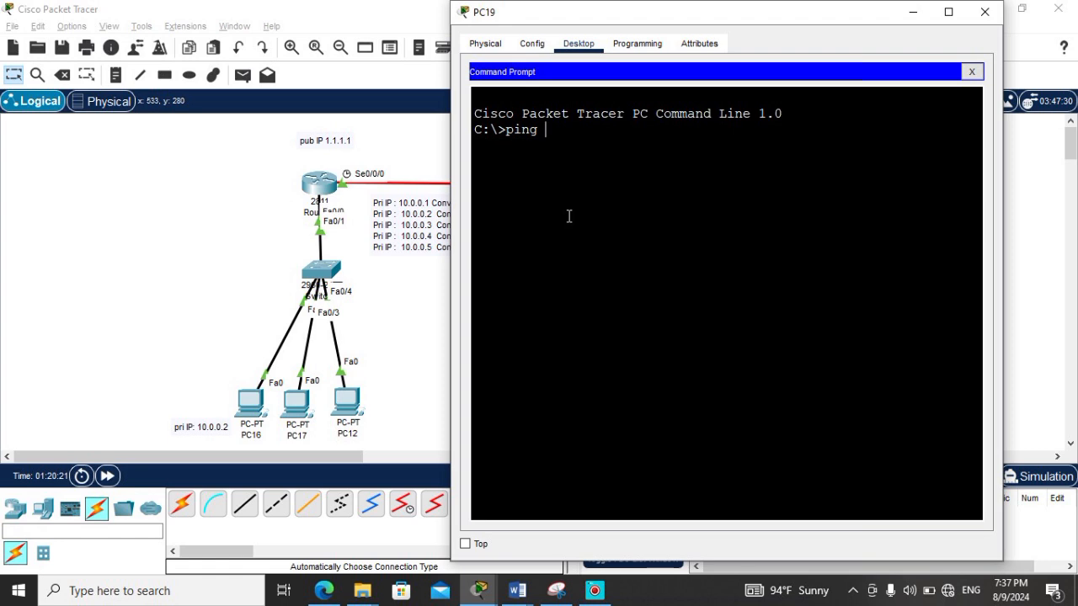
type(" 10.0.0.2")
key("Return")
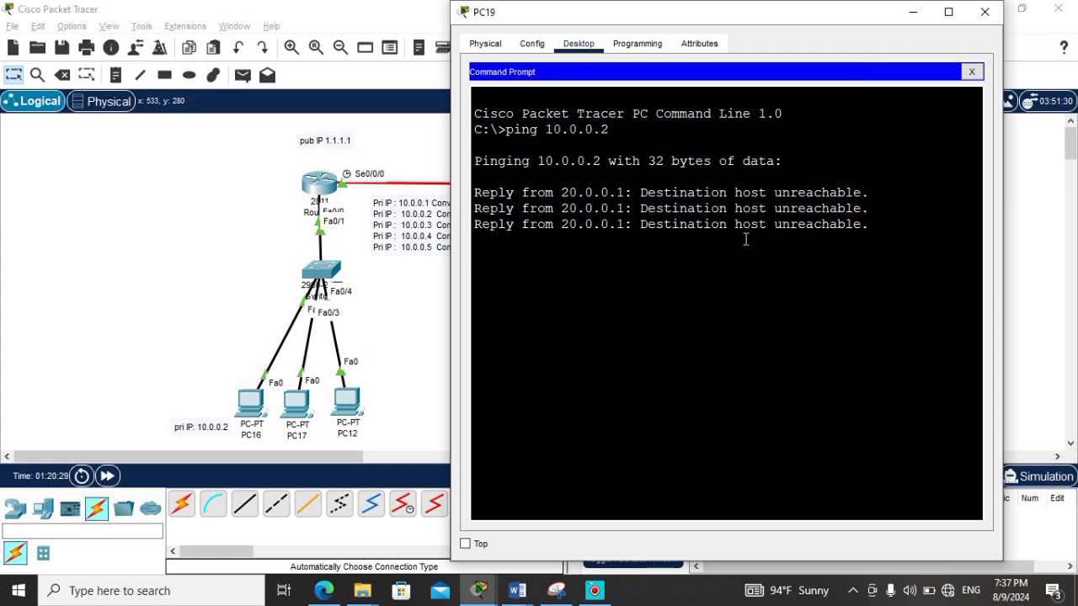
left_click(985, 11)
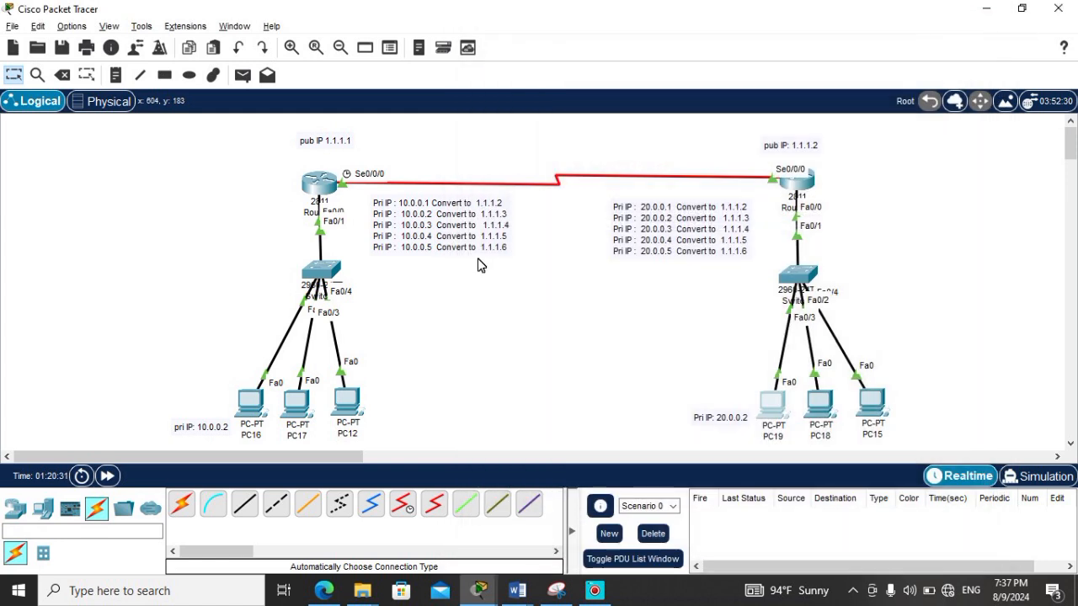
Step: Enable RIP routing on Router4 from global configuration mode in its command line
left_click(317, 192)
left_click_drag(770, 48, 676, 26)
key("Return")
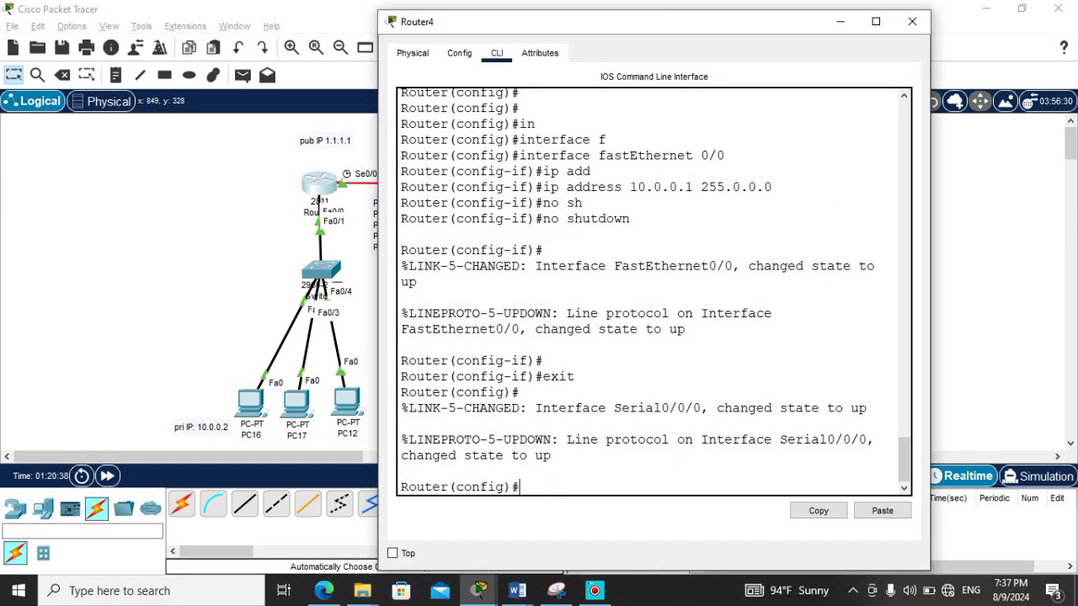
key("Return")
key("Return")
type("router r")
key("Tab")
type("r")
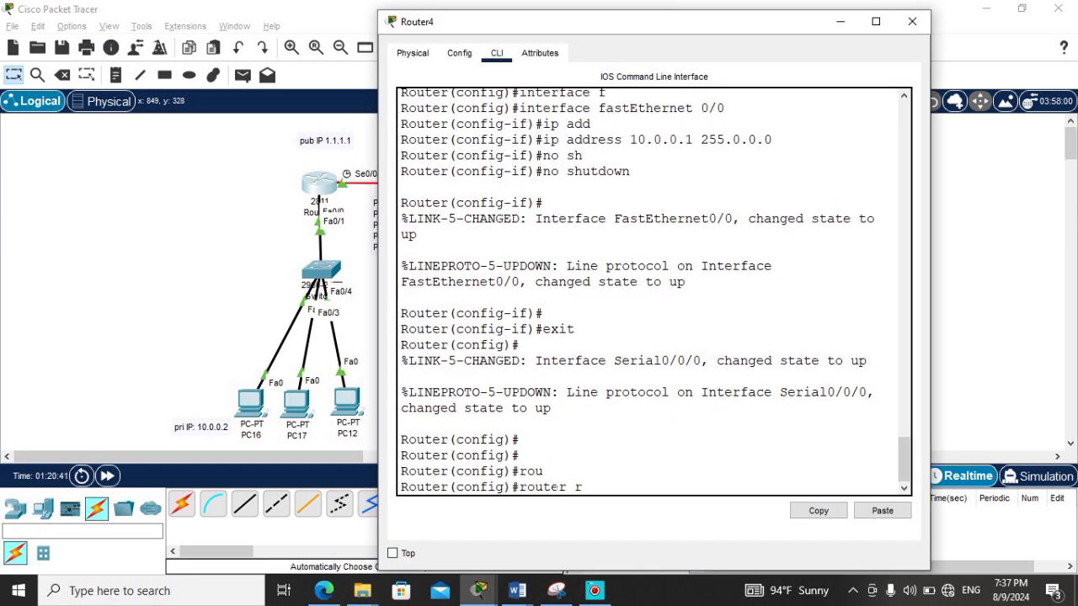
key("Tab")
key("Return")
Step: Add networks 10.0.0.0 and 1.1.1.1 to Router4's RIP configuration and minimize its window
type("net")
key("Tab")
type("10.0.")
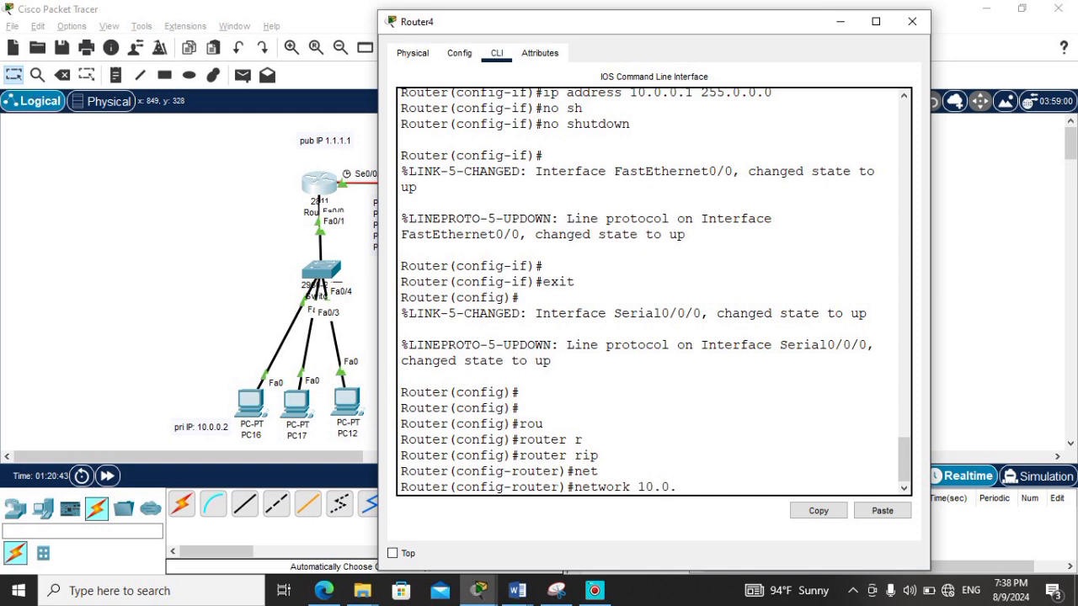
type("0.0")
key("Return")
type("net")
key("Tab")
type("1.1.1.1")
key("Return")
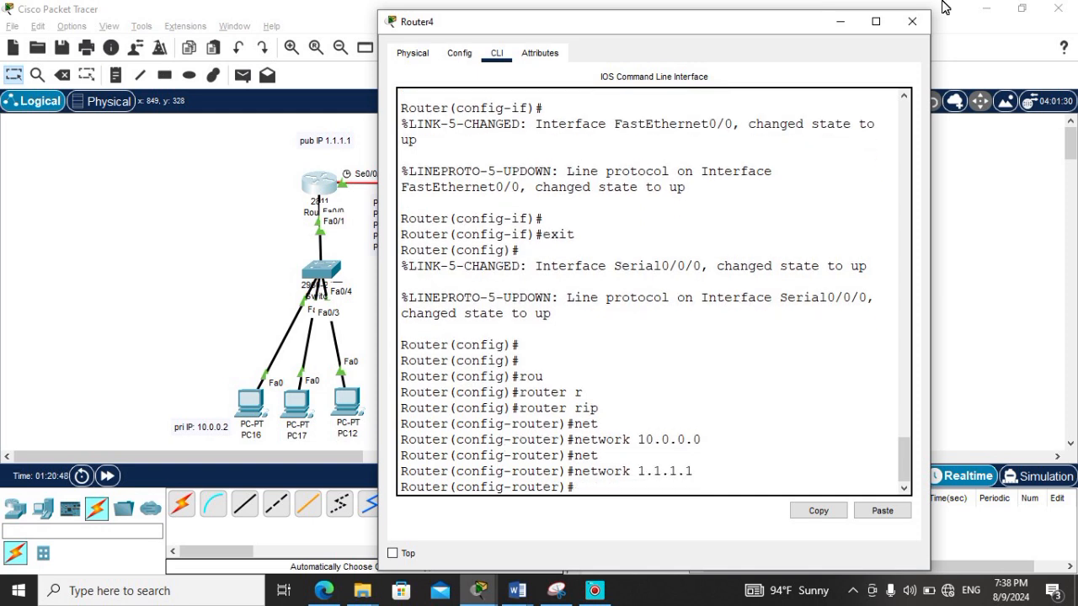
left_click(840, 21)
Step: Set Router4's RIP to version 2 and minimize its window
left_click(319, 182)
type("ver")
key("Tab")
type("2")
key("Return")
left_click(840, 21)
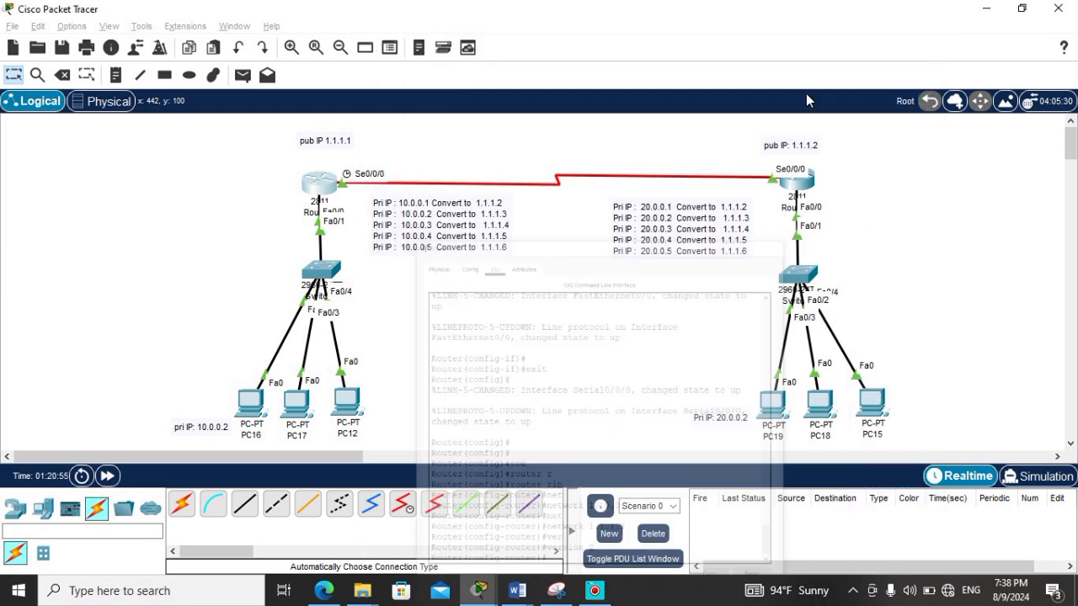
Step: Enable RIP routing on Router5 from global configuration mode in its command line
left_click(796, 179)
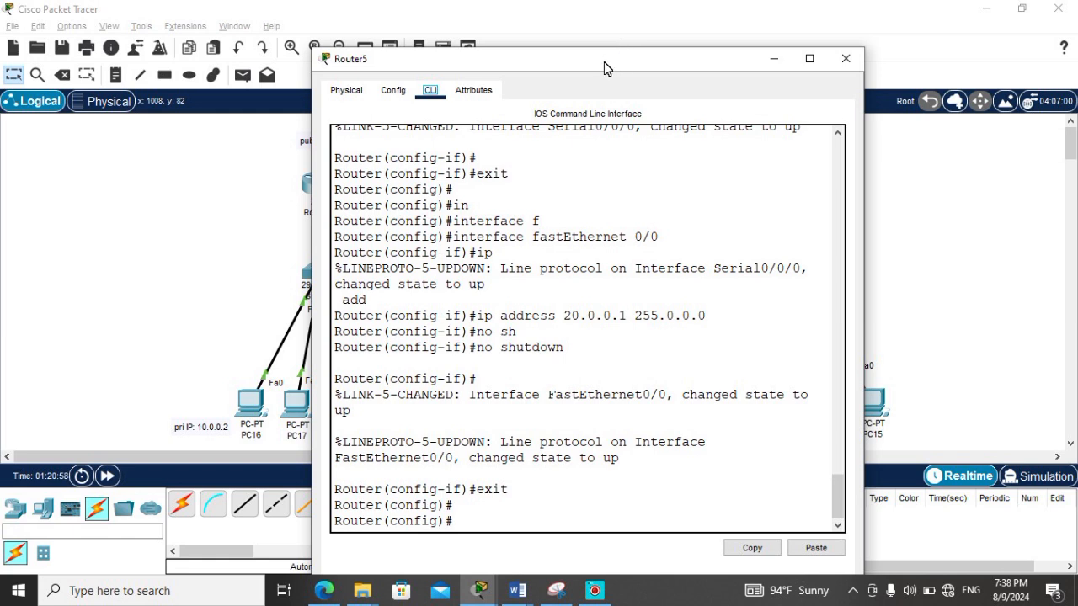
left_click_drag(604, 52, 454, 41)
left_click(359, 503)
type("r")
key("Tab")
type("outer r")
key("Tab")
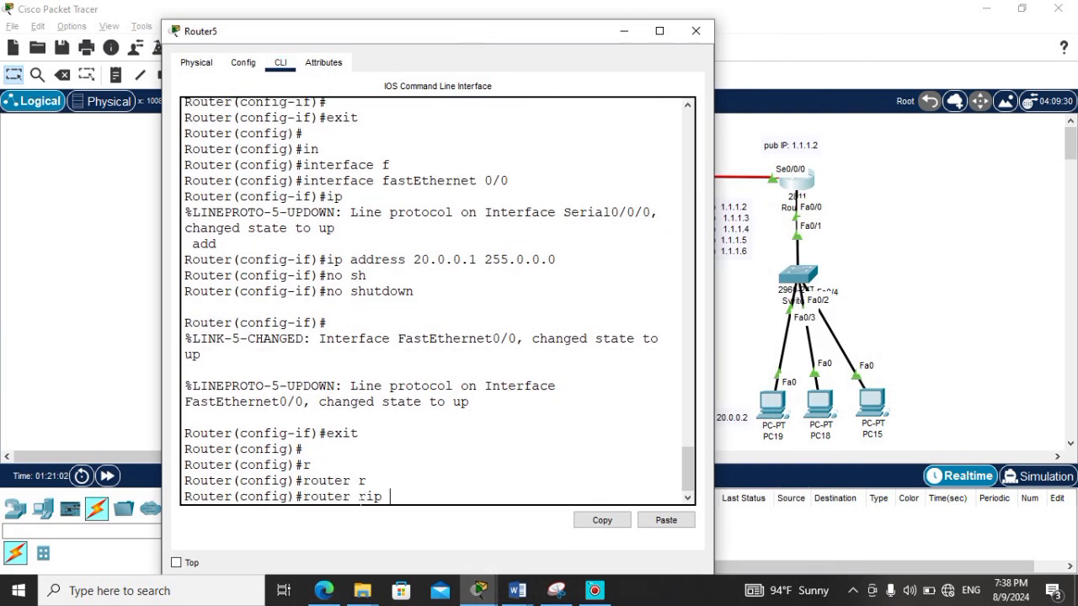
key("Return")
Step: Add networks 20.0.0.0 and 1.1.1.2 to Router5's RIP configuration
type("net")
key("Tab")
type("20.0.0.0")
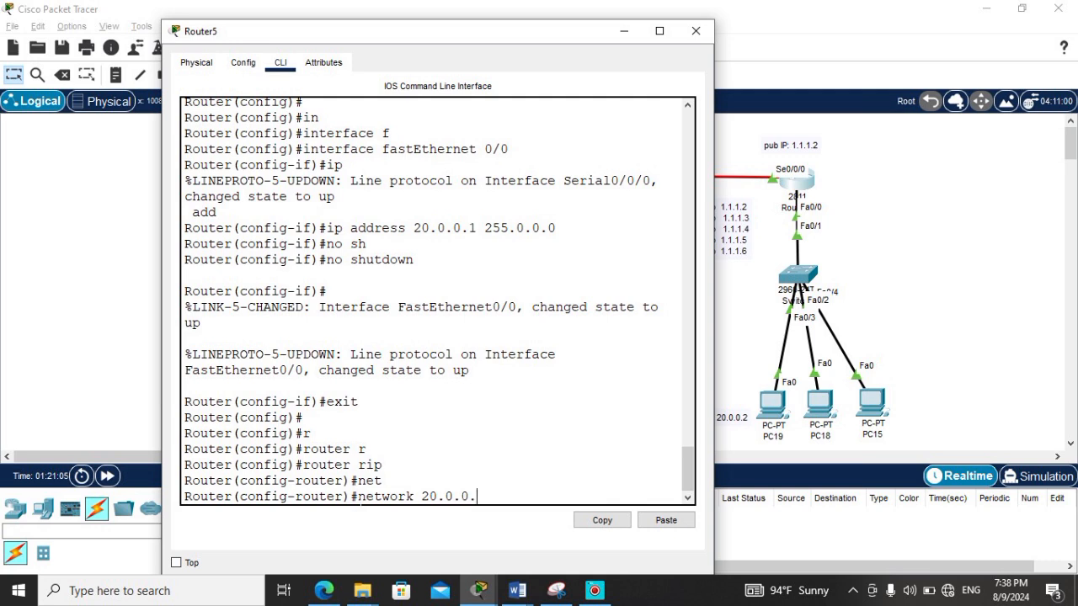
key("Return")
type("net")
key("Tab")
type("1.1.1.2")
key("Return")
Step: Set Router5's RIP to version 2 and close its window
type("b")
type("ver")
key("Tab")
type("2")
key("Return")
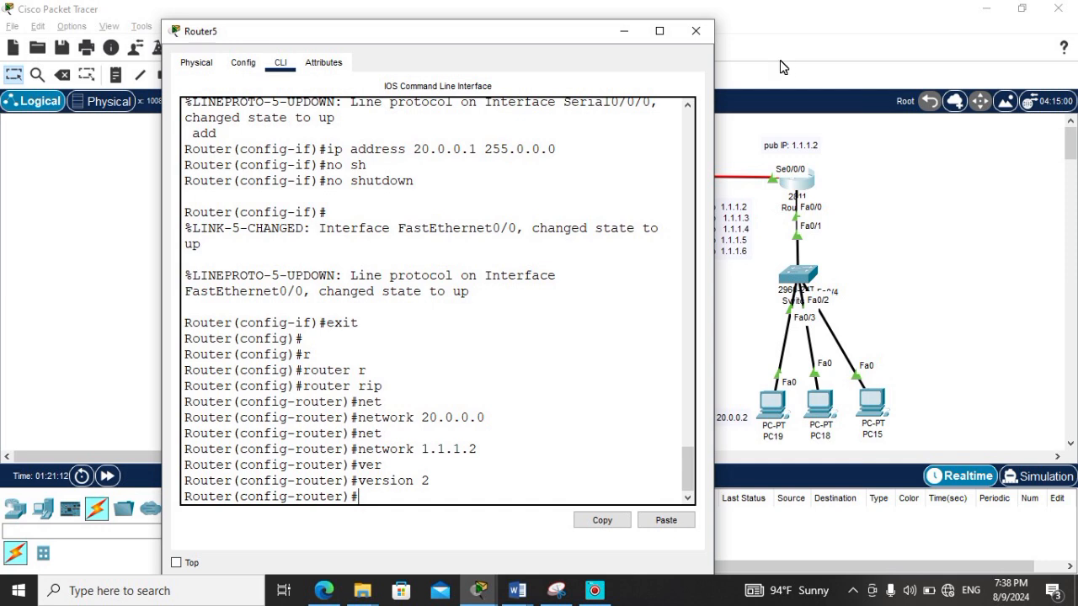
left_click(695, 32)
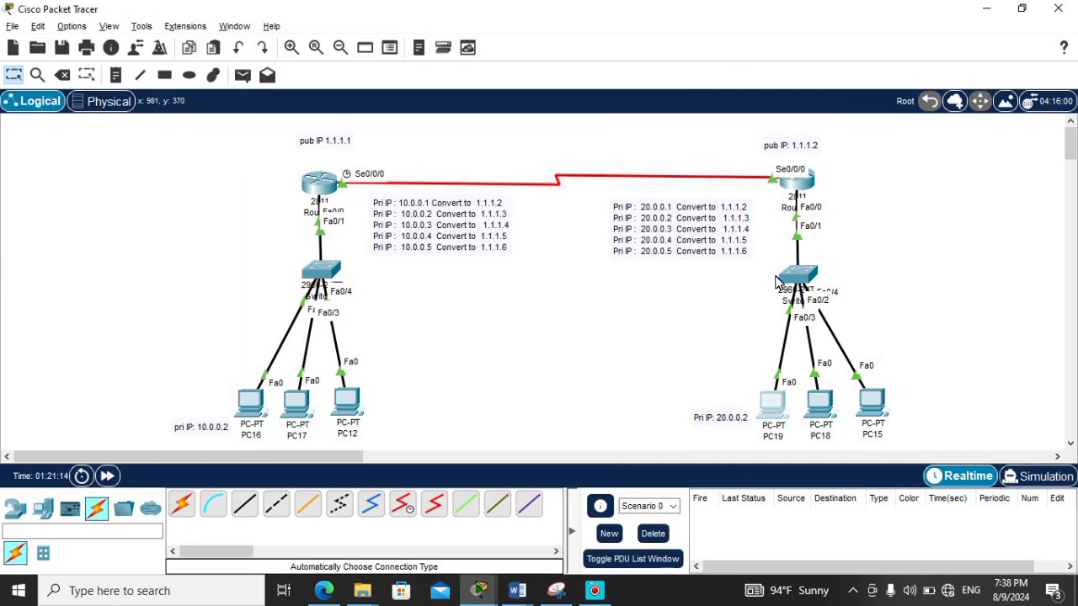
Step: Ping 10.0.0.2 twice from PC19's command prompt to test routing between the networks, and close the PC's window
left_click(772, 403)
left_click_drag(702, 34, 875, 28)
left_click(838, 162)
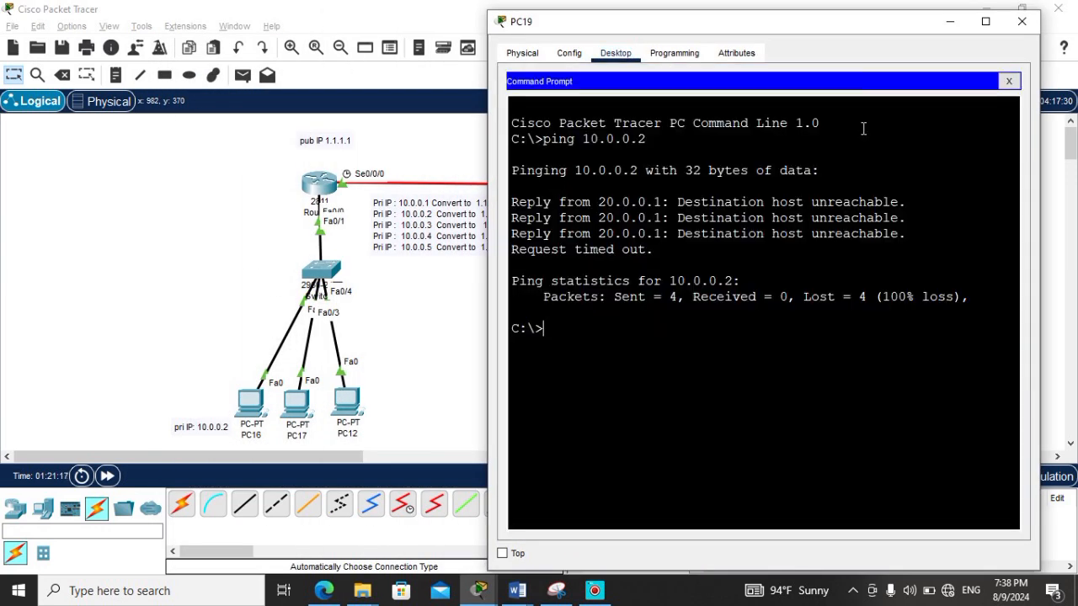
key("Up")
key("Return")
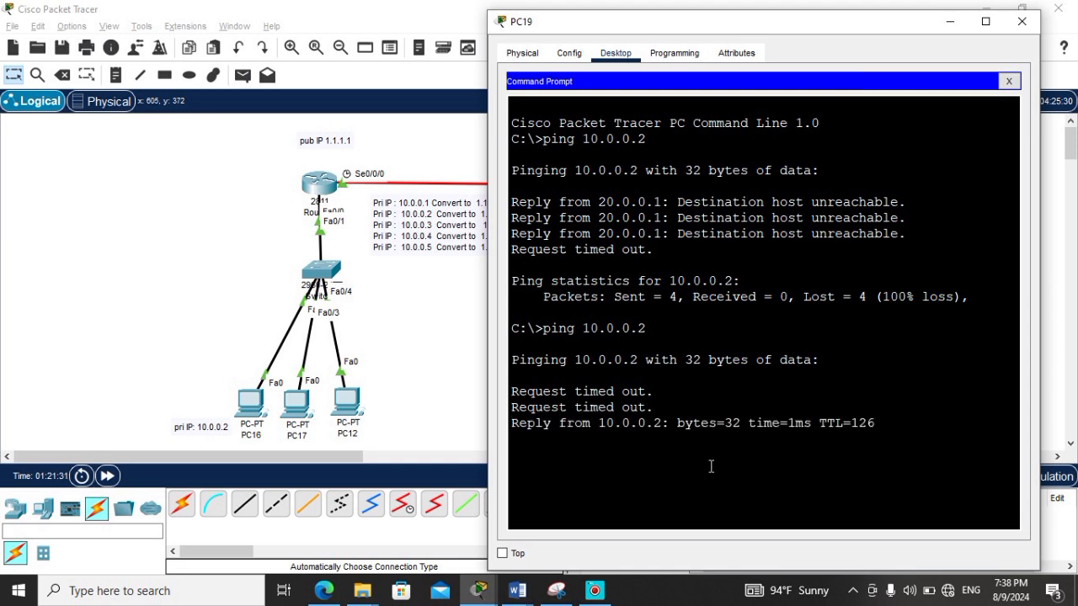
key("Up")
key("Return")
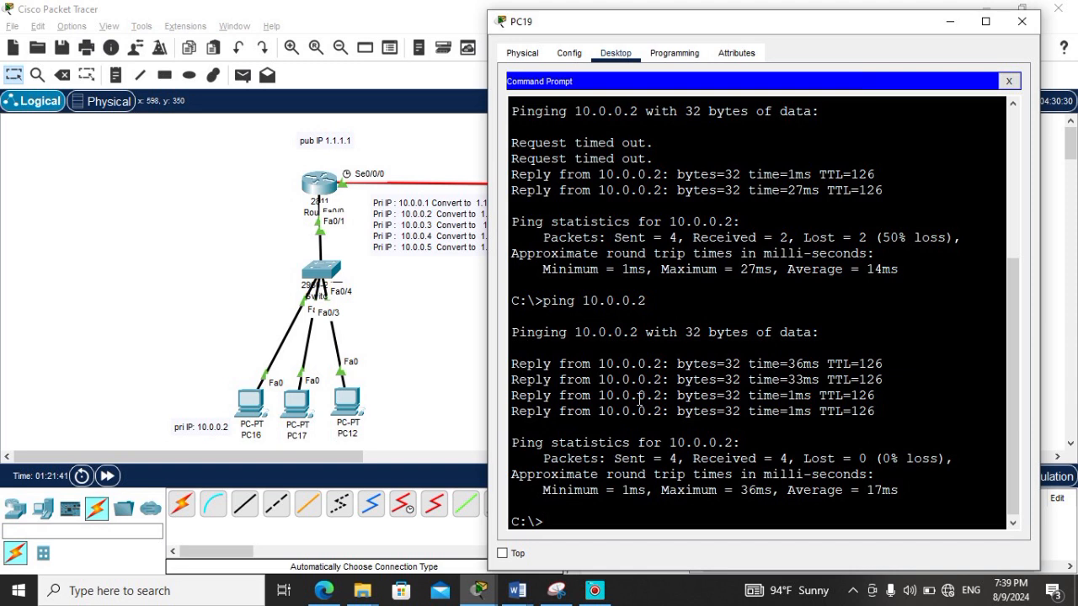
left_click_drag(598, 364, 665, 371)
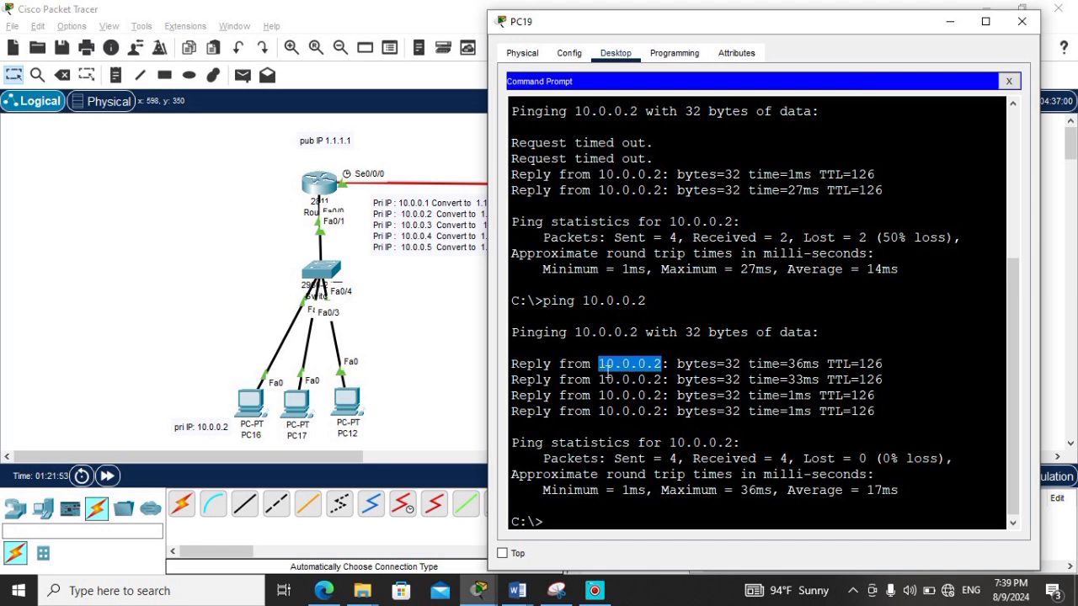
left_click(1022, 21)
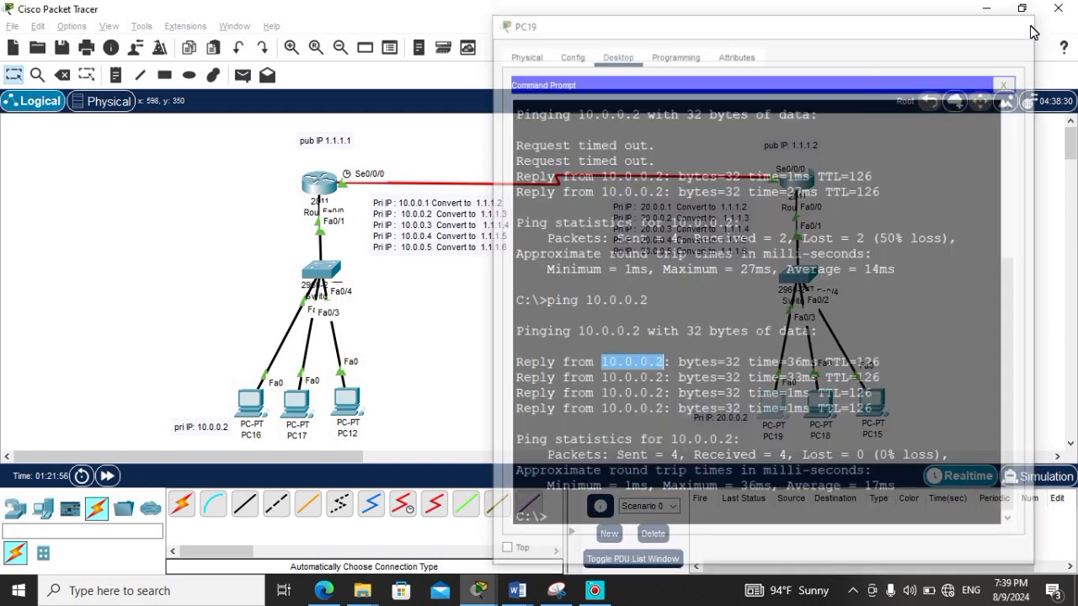
Step: Return Router4 from RIP configuration to global configuration mode and move its window clear of the address notes
left_click(325, 184)
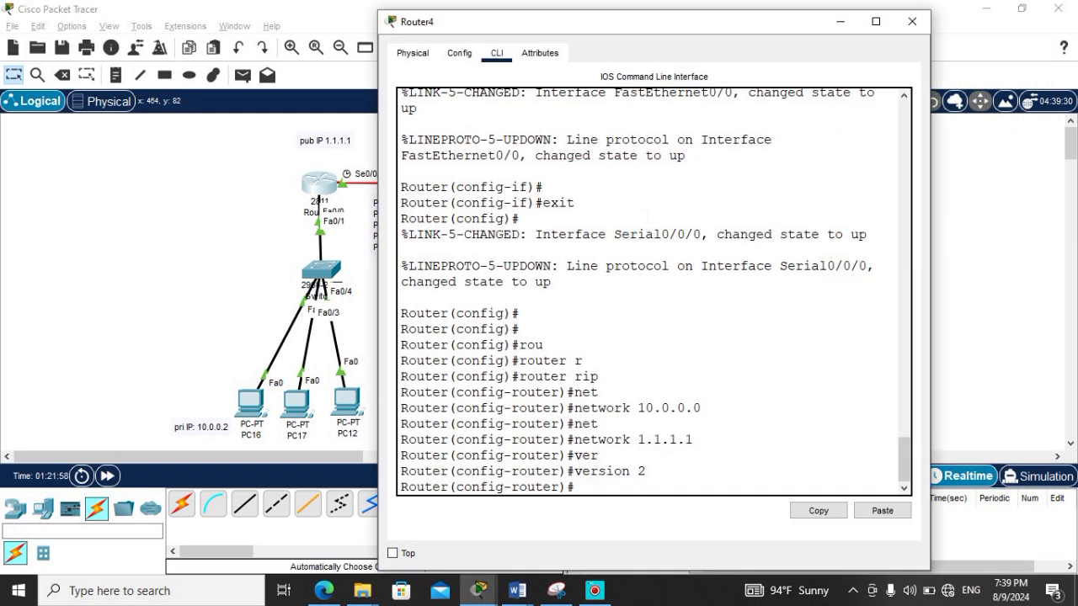
left_click_drag(660, 25, 730, 17)
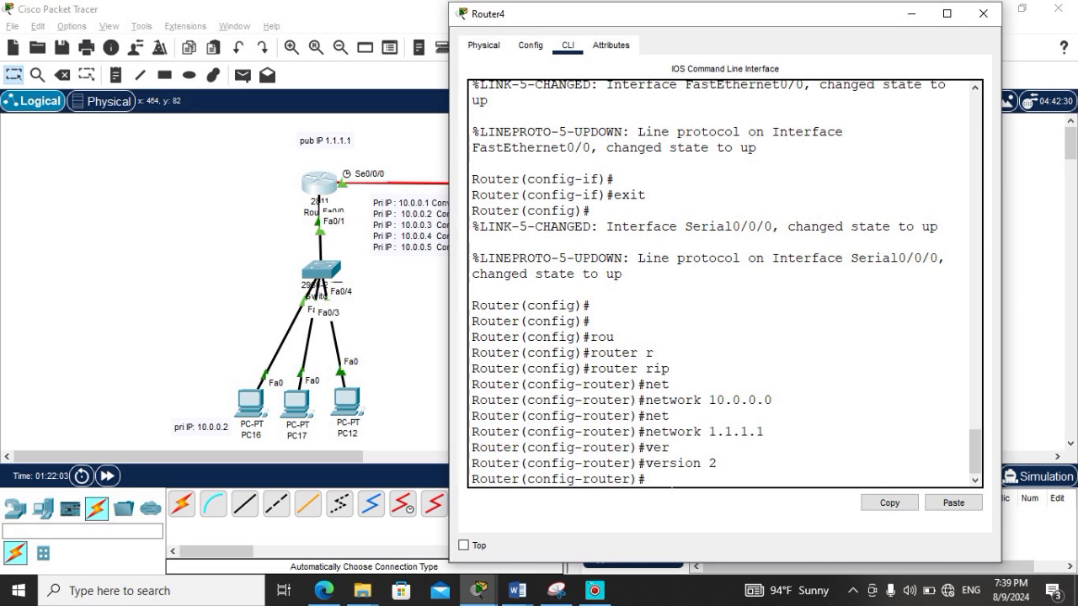
key("Return")
key("Return")
key("Return")
type("exit")
key("Return")
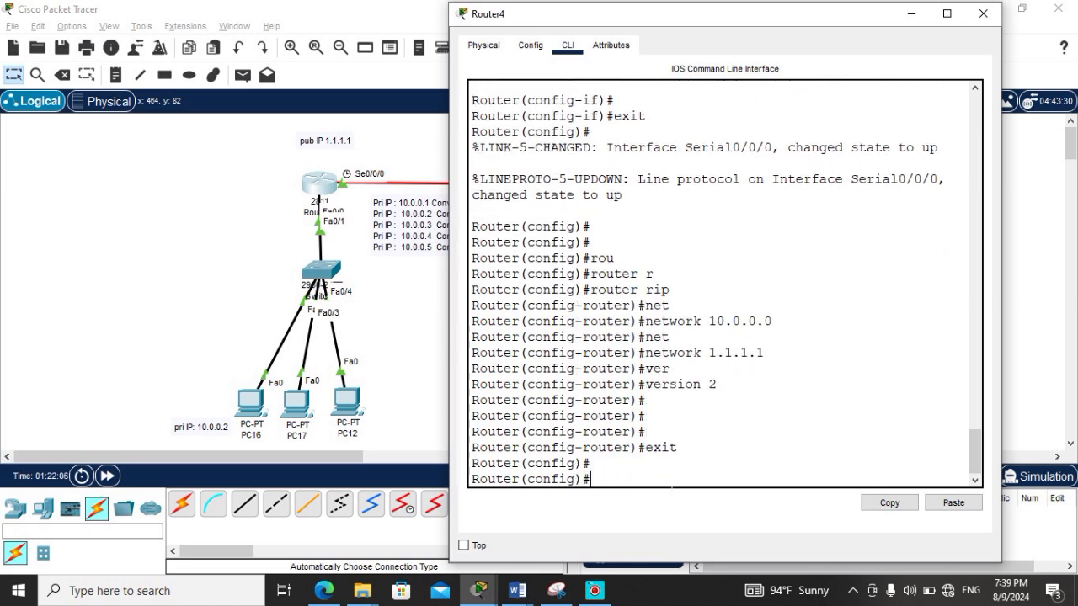
key("Return")
key("Return")
left_click_drag(679, 17, 769, 28)
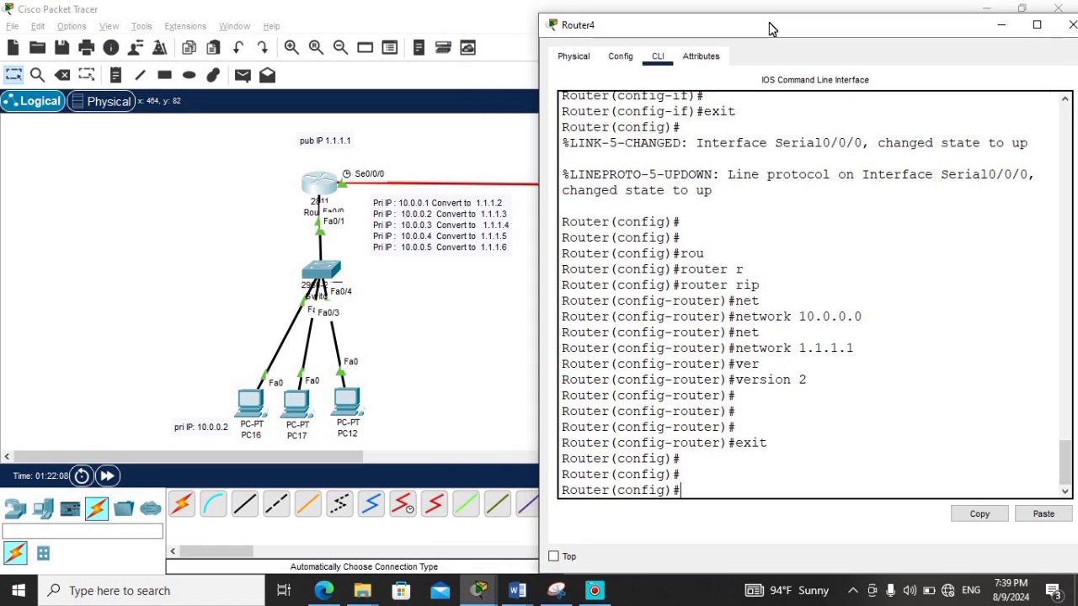
left_click(429, 207)
key("BackSpace")
type("2")
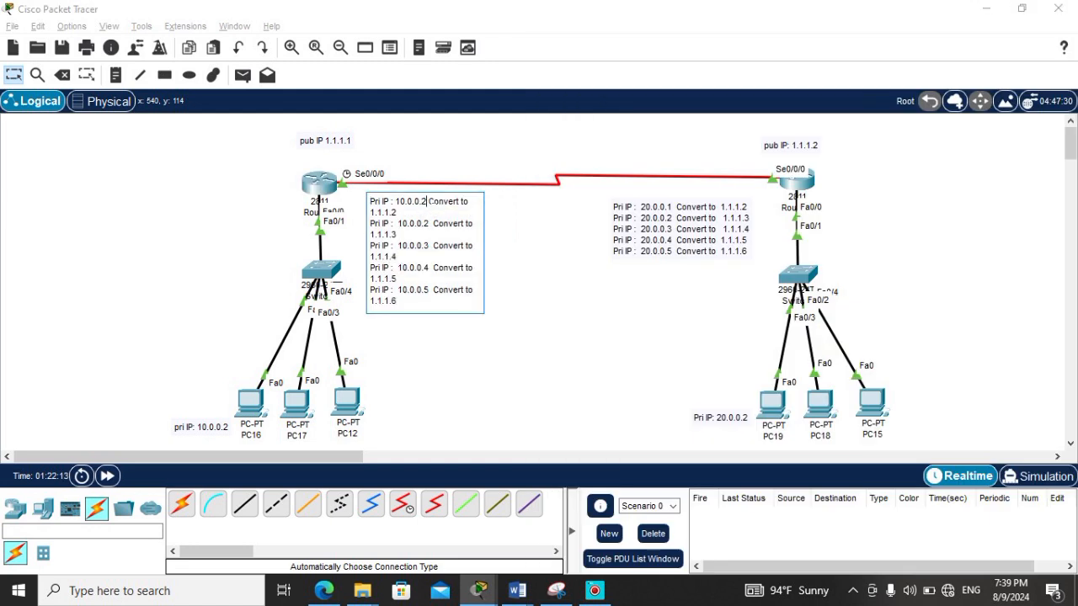
key("BackSpace")
type("1")
left_click(518, 280)
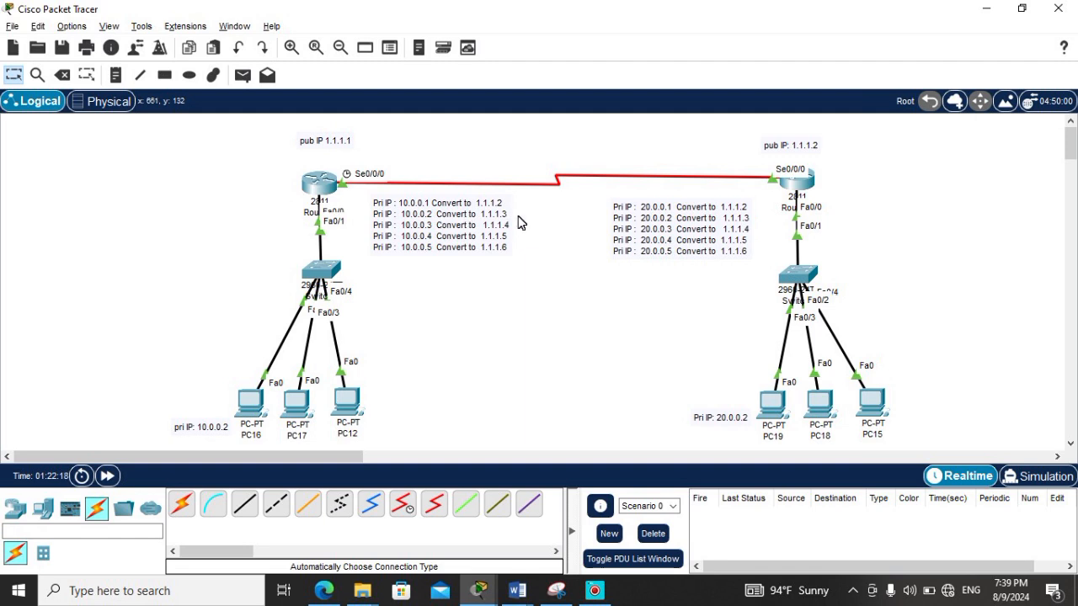
Step: Mark Router4's FastEthernet 0/0 interface as NAT inside and return to global configuration mode
left_click(329, 183)
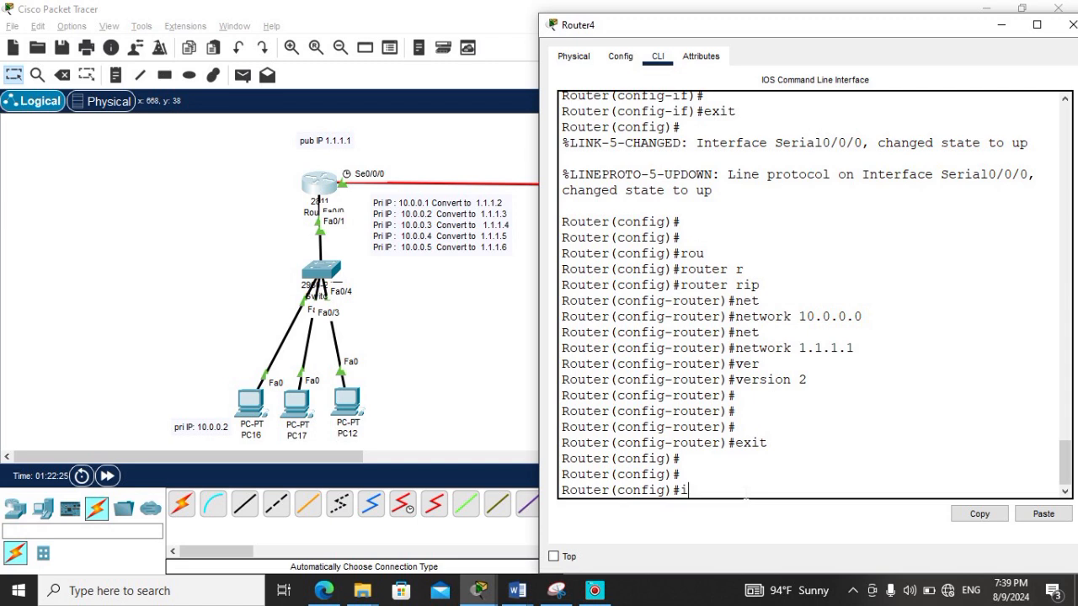
key("Tab")
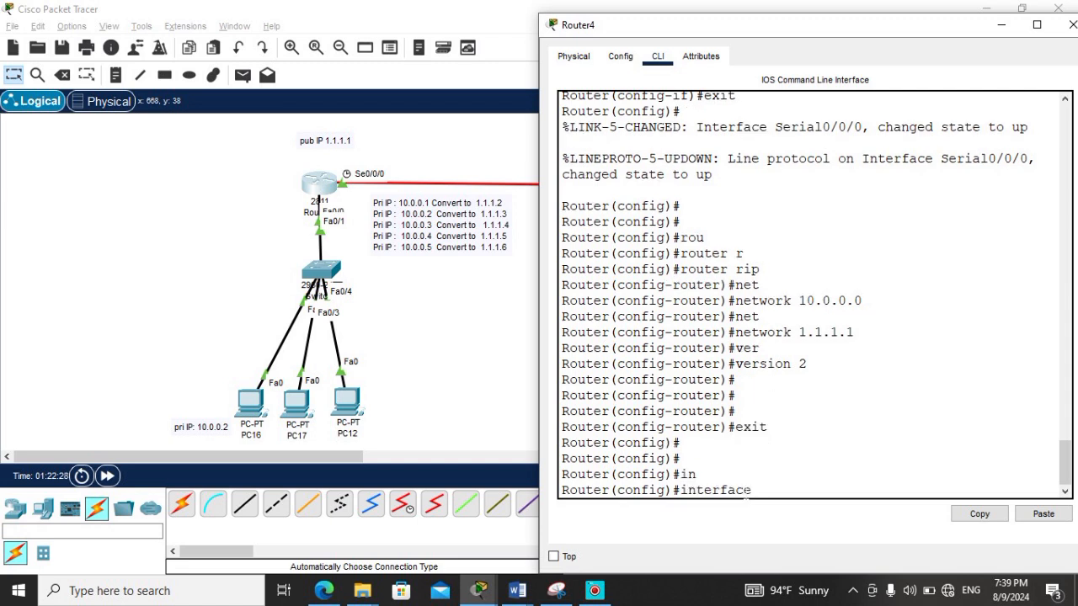
type("f")
key("Tab")
type("0/0")
key("Return")
type("ip nat")
key("Tab")
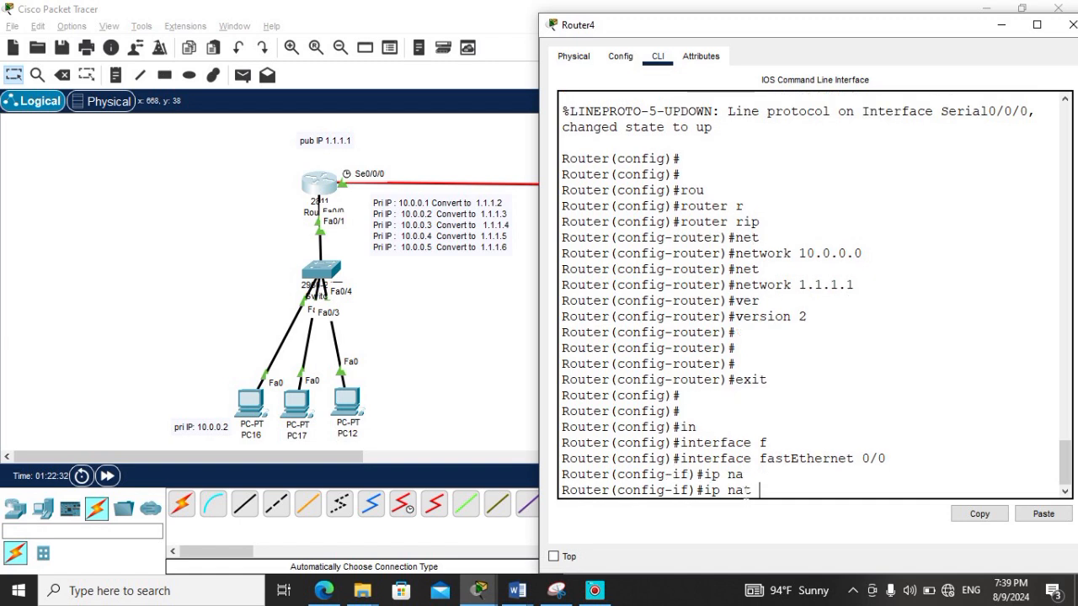
type("i")
key("Tab")
key("Return")
type("xit")
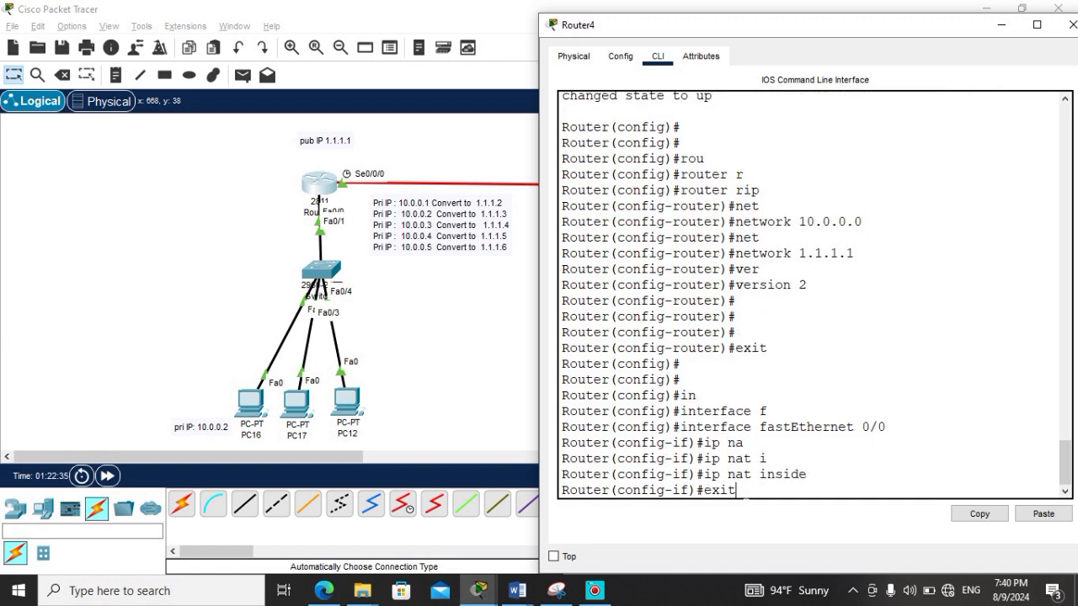
key("Return")
Step: Mark Router4's serial 0/0/0 interface as NAT outside, exit the interface configuration and close the router's window
type("in")
key("Tab")
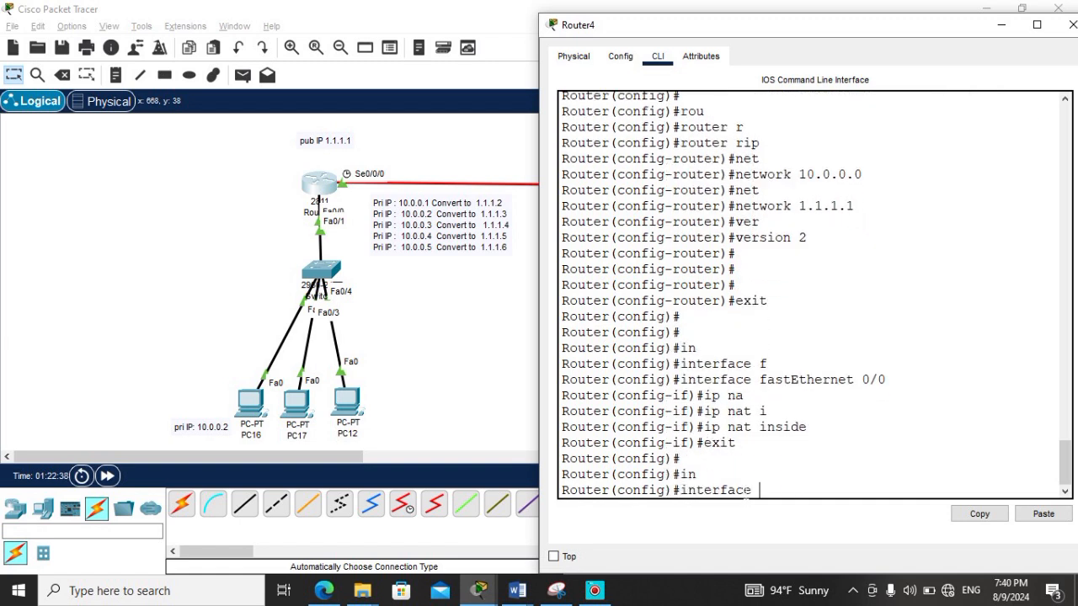
type("s")
key("Tab")
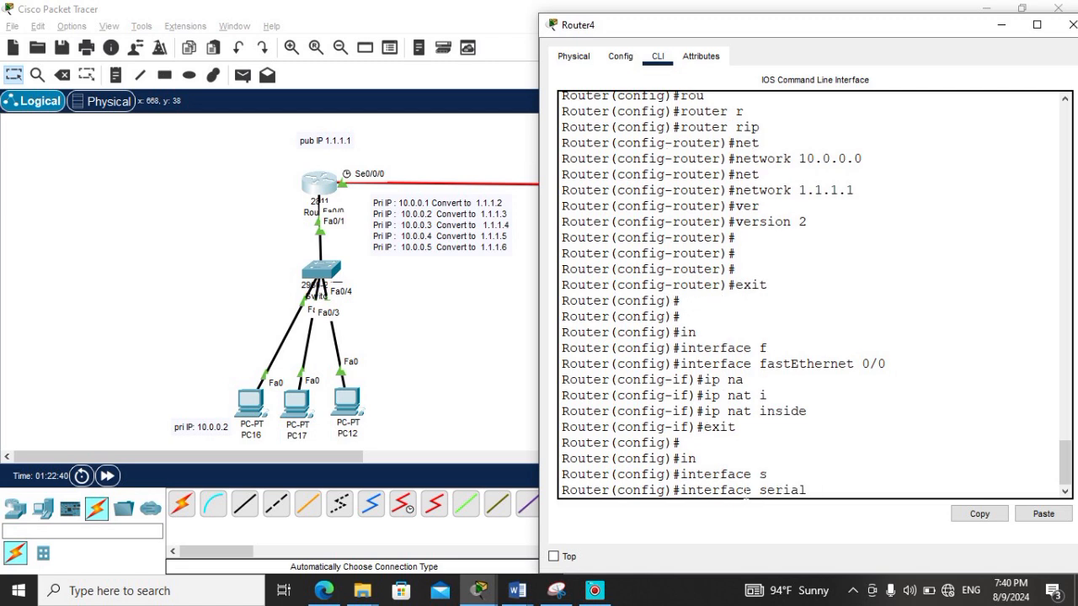
type("0/0/0")
key("Return")
type("ip na")
key("Tab")
type("o")
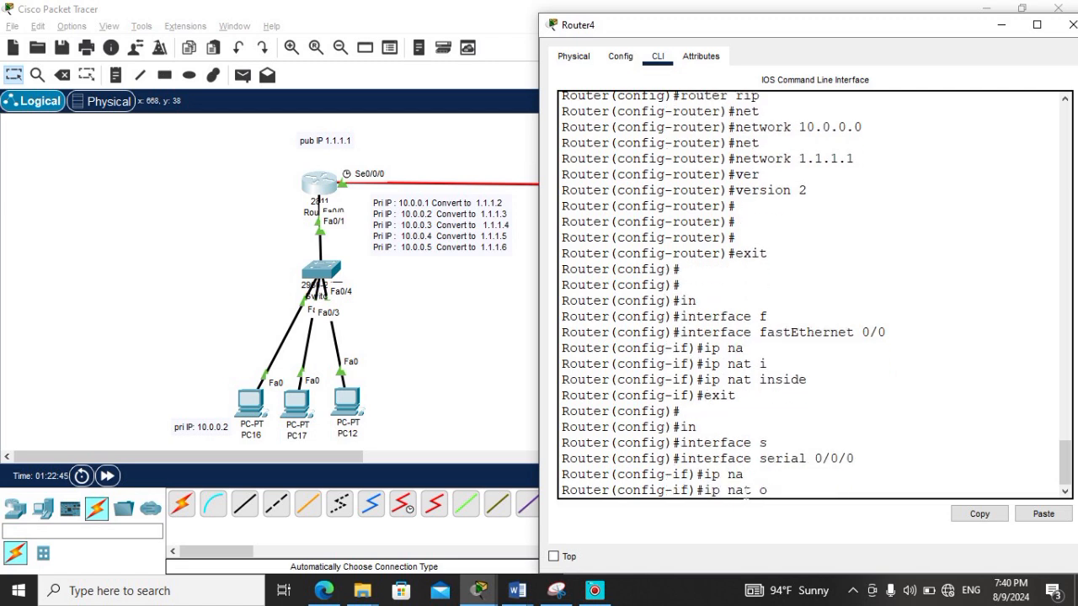
type("u")
key("Tab")
key("Return")
type("exit")
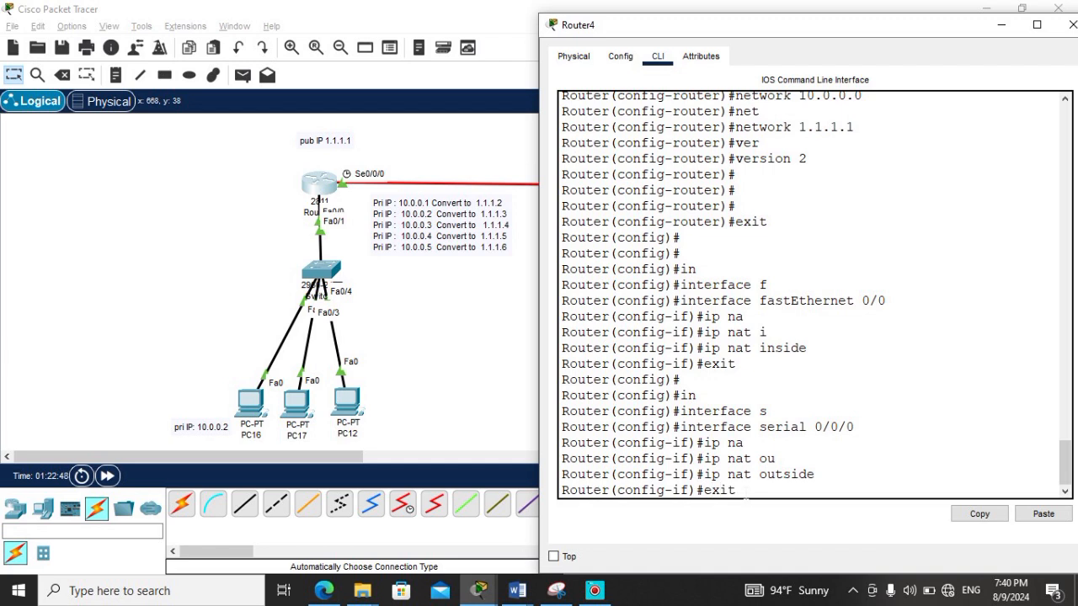
key("Return")
left_click(1072, 24)
Step: Return Router5 from RIP configuration to global configuration mode in its command line
left_click(798, 189)
left_click_drag(635, 32, 433, 35)
left_click(386, 462)
key("Return")
key("Return")
key("Return")
type("exit")
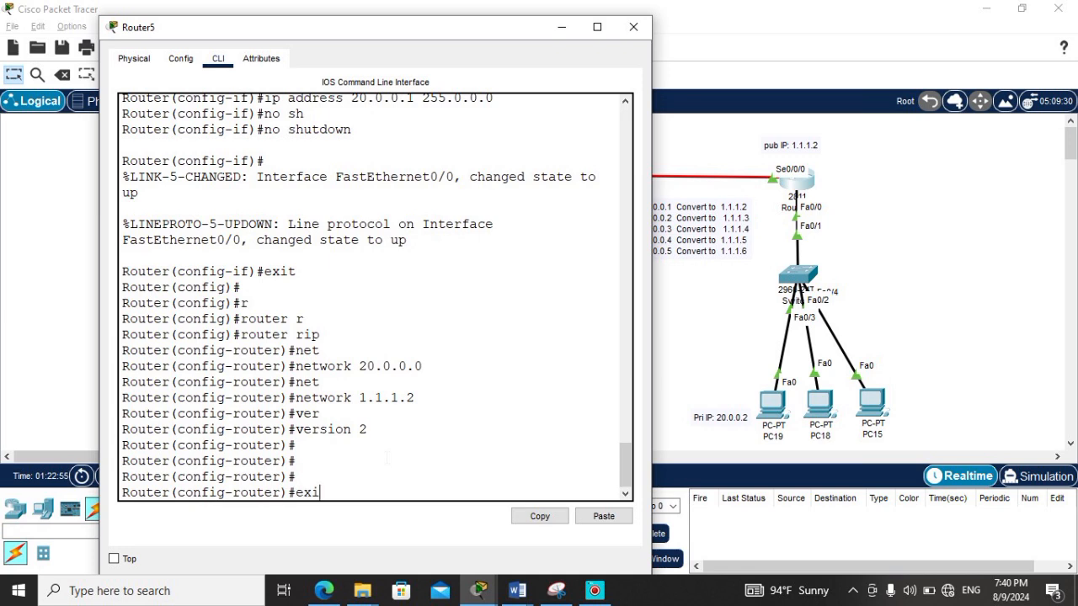
key("Return")
key("Return")
key("Return")
Step: Mark Router5's serial 0/0/0 interface as NAT outside and return to global configuration mode
type("in")
key("Tab")
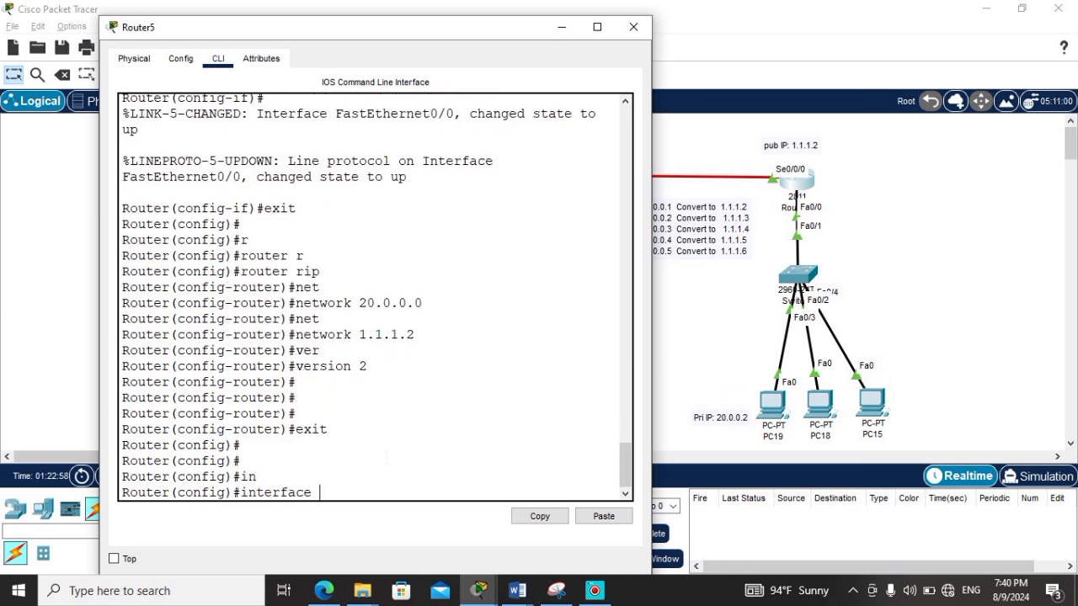
type("s")
key("Tab")
type("0/0/0")
key("Return")
type("ip na")
key("Tab")
type("ou")
key("Tab")
key("Return")
type("exit")
key("Return")
Step: Mark Router5's FastEthernet 0/0 interface as NAT inside and return to global configuration mode
type("in")
key("Tab")
type("s")
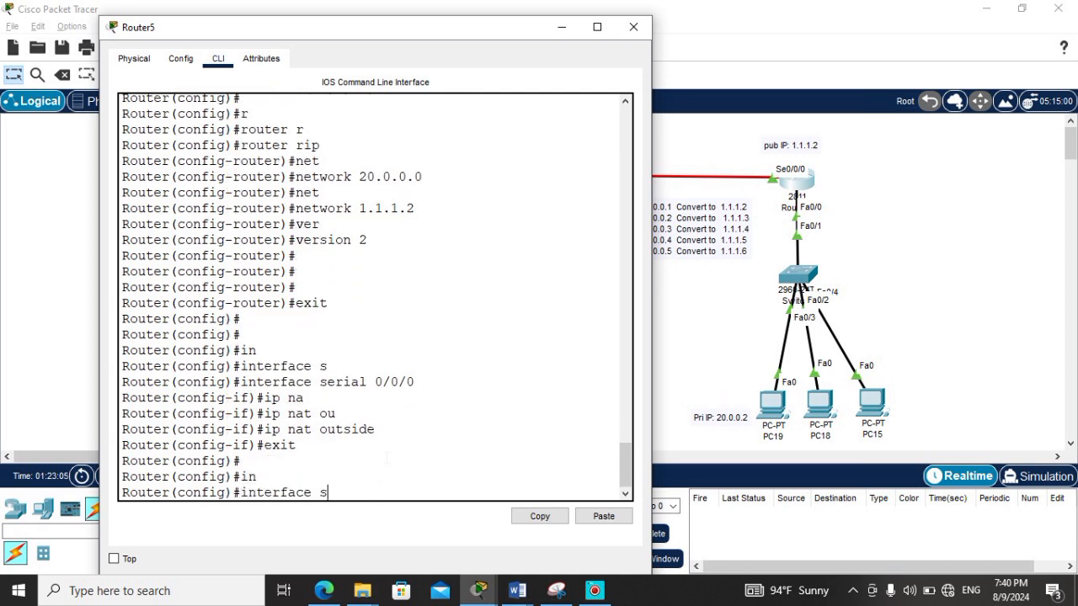
key("BackSpace")
type("g")
key("Tab")
key("BackSpace")
key("BackSpace")
key("BackSpace")
key("BackSpace")
key("BackSpace")
key("BackSpace")
key("BackSpace")
key("BackSpace")
key("BackSpace")
key("BackSpace")
key("BackSpace")
key("BackSpace")
key("BackSpace")
key("BackSpace")
key("BackSpace")
key("BackSpace")
type("f")
key("Tab")
type("0/")
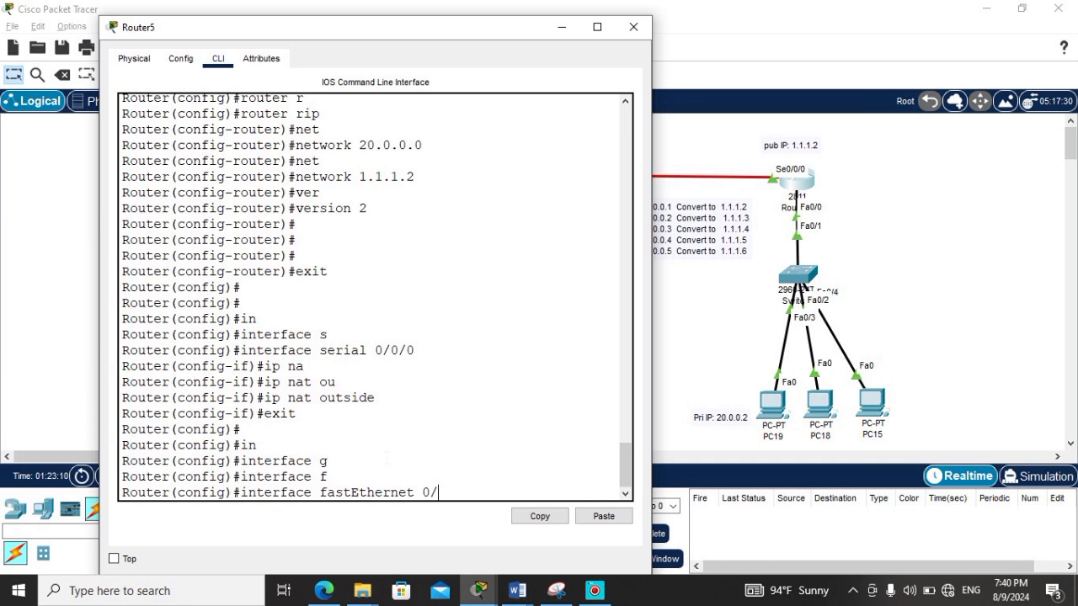
type("0")
key("Return")
type("ip nat")
key("Tab")
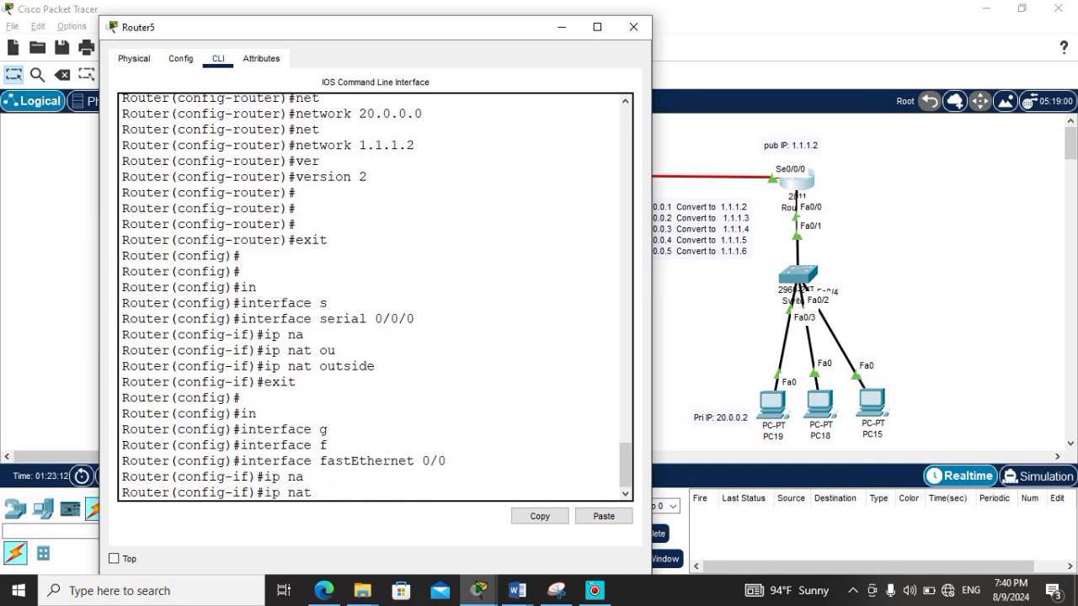
type("i")
key("Tab")
key("Return")
type("exit")
key("Return")
key("Return")
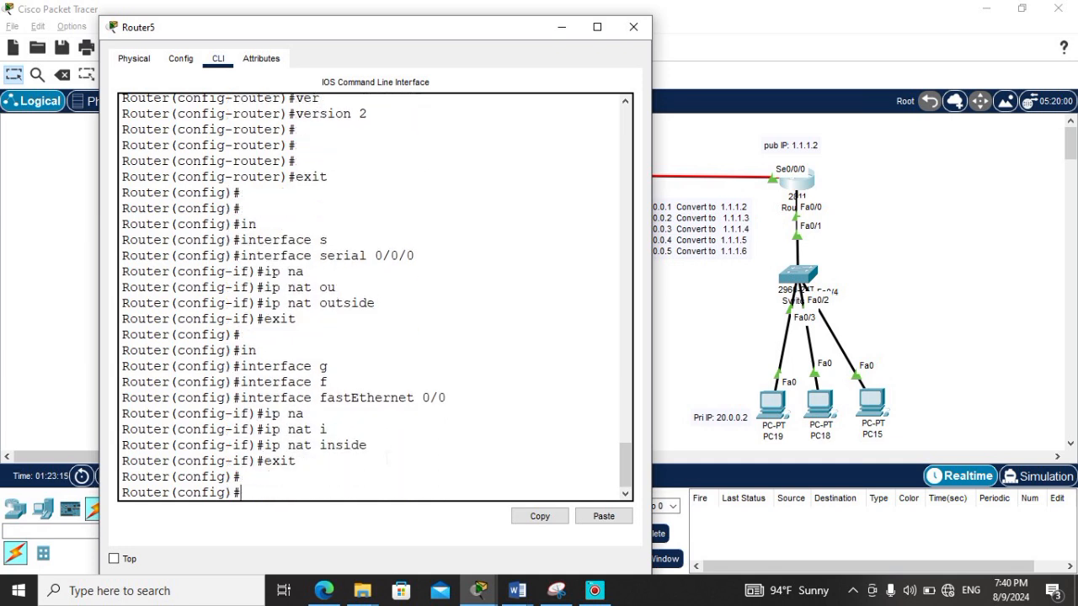
Step: Close Router5's window and add a static inside source NAT mapping on Router4 from 10.0.0.1 to 1.1.1.2
left_click(633, 27)
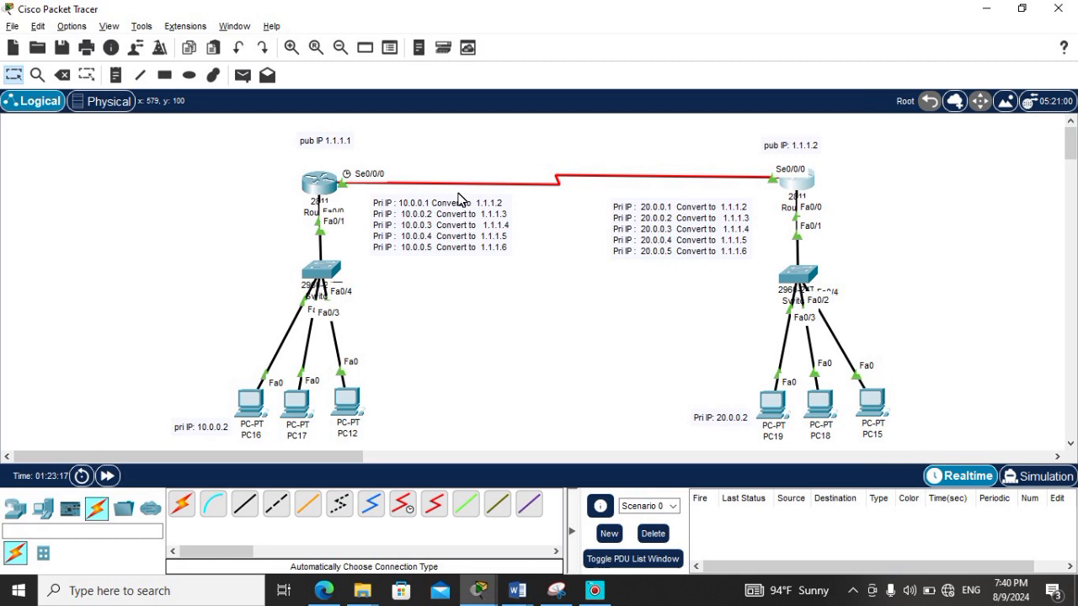
left_click(329, 194)
type("ip ma")
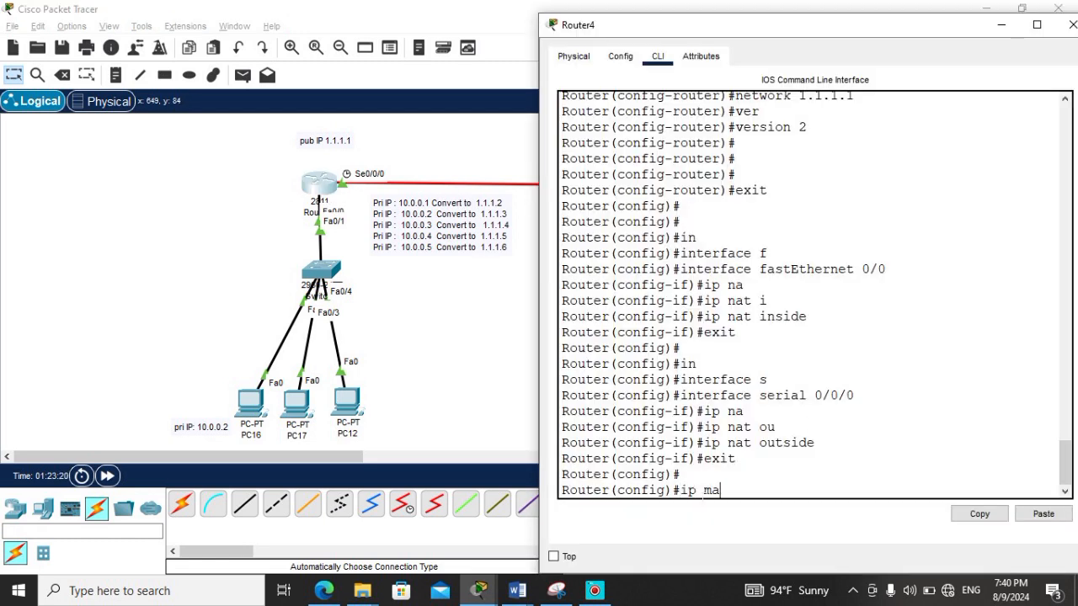
key("Tab")
key("BackSpace")
key("BackSpace")
type("na")
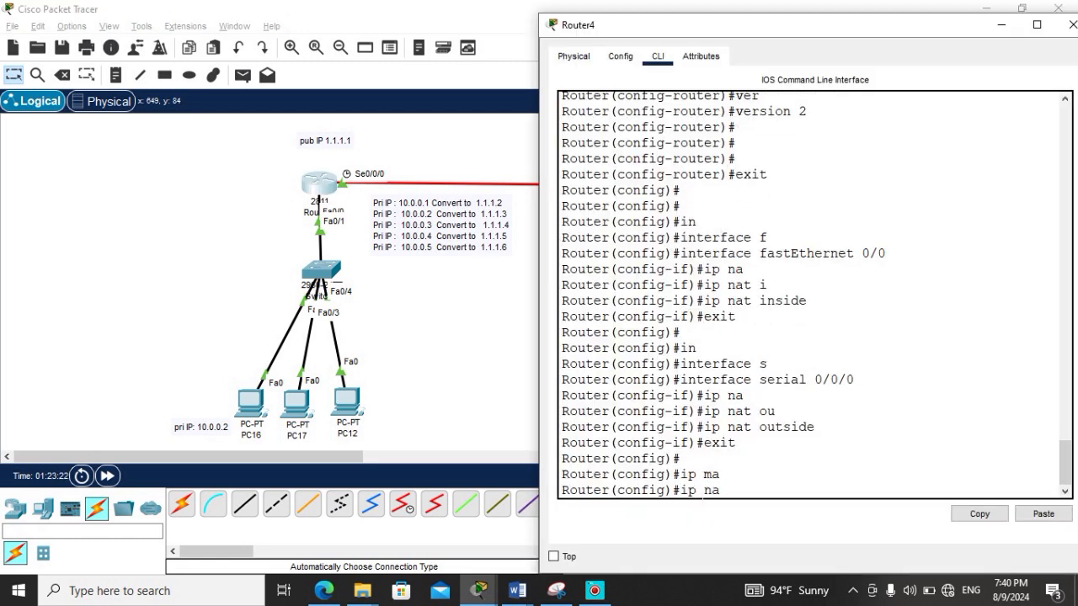
key("Tab")
type("at in")
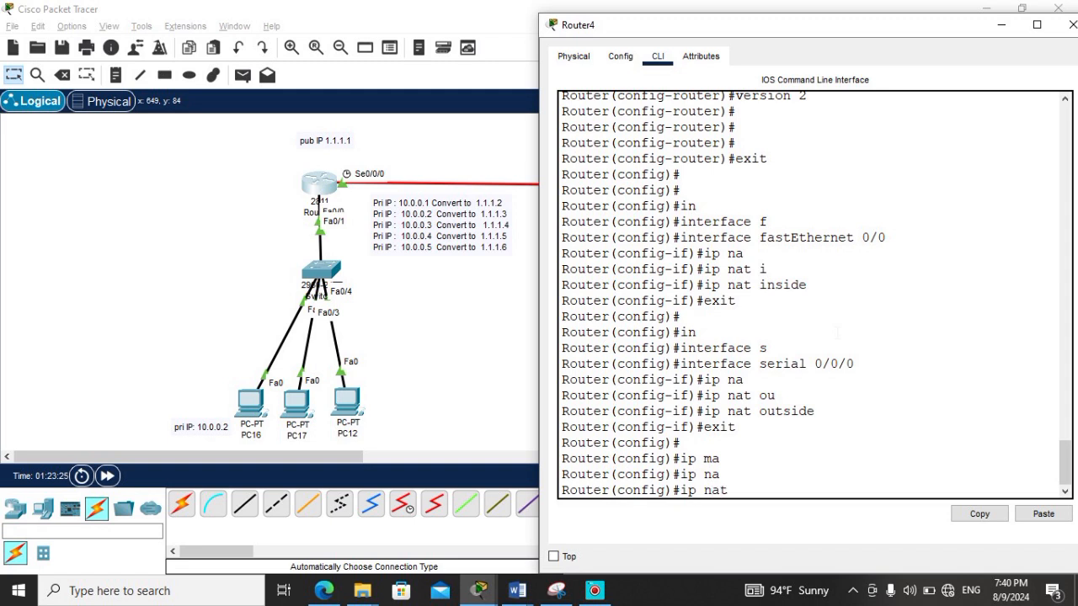
key("Tab")
type("s")
key("Tab")
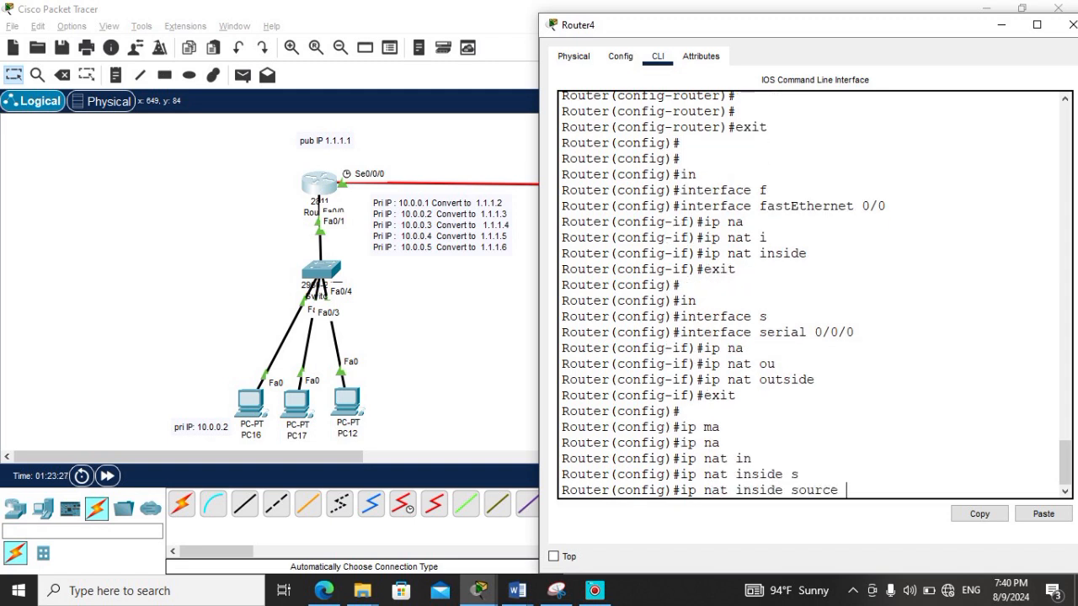
type("st")
key("Tab")
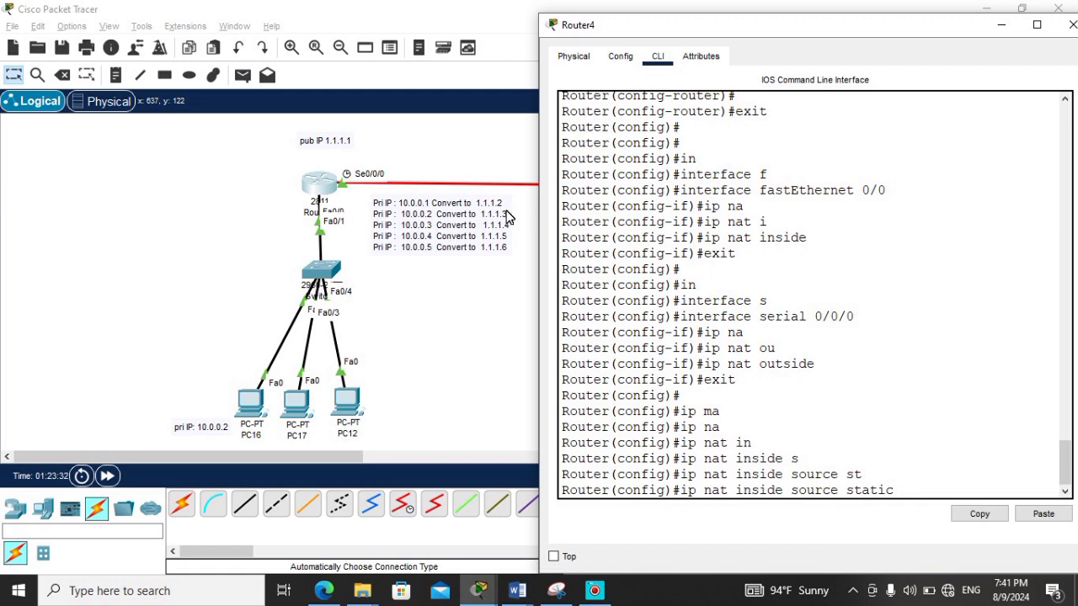
type("10.0.0.1 1.1.1.2")
key("Return")
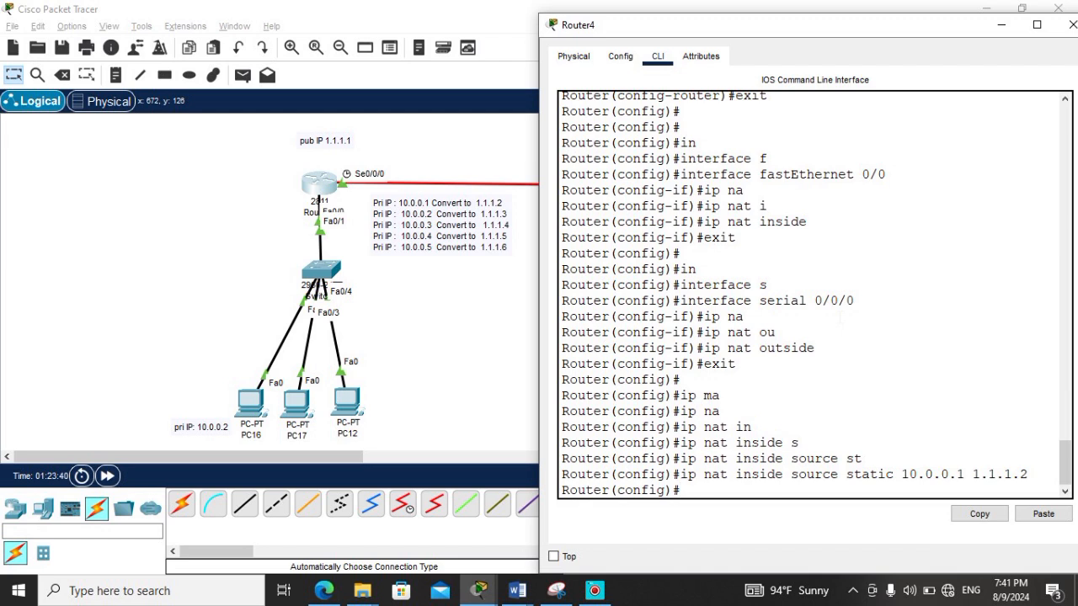
key("Return")
Step: Add a static inside source NAT mapping on Router4 from 10.0.0.2 to 1.1.1.3
key("Up")
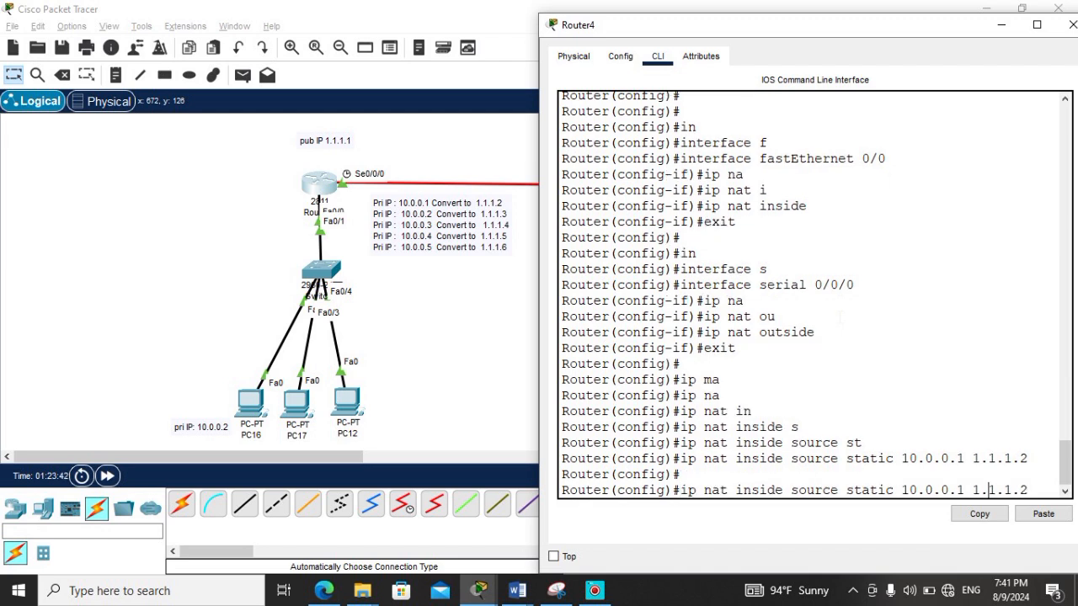
key("BackSpace")
type("2")
type("3")
key("Return")
Step: Add a third static inside source NAT mapping on Router4, translating the next private address to 1.1.1.4
key("Return")
key("Up")
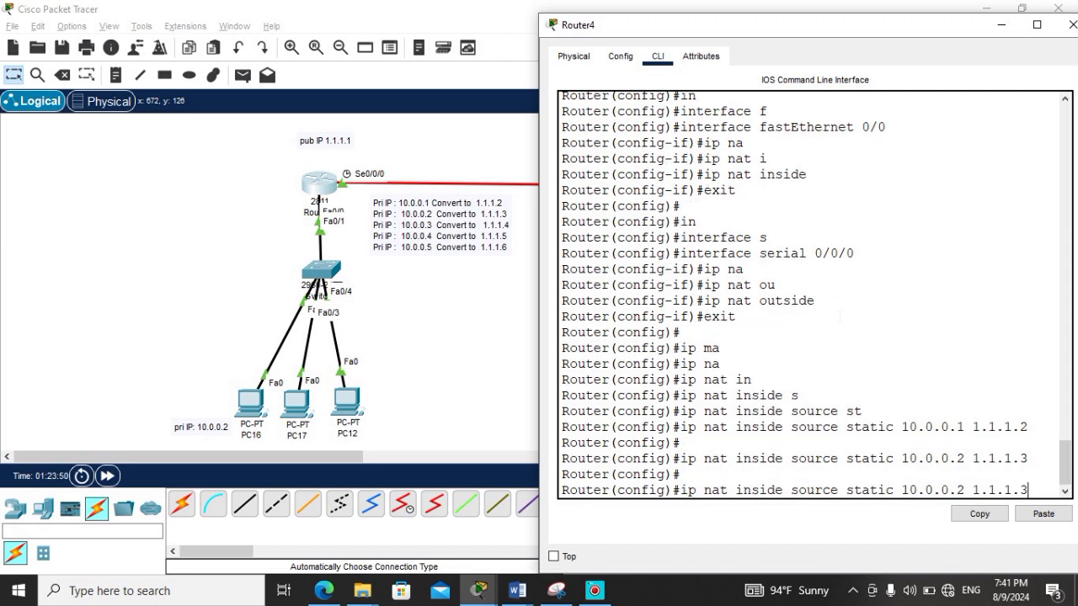
key("BackSpace")
type("44")
key("Return")
Step: Open the Command Prompt on PC19 and ping 10.0.0.2 to test the address translation
left_click(453, 346)
left_click(773, 407)
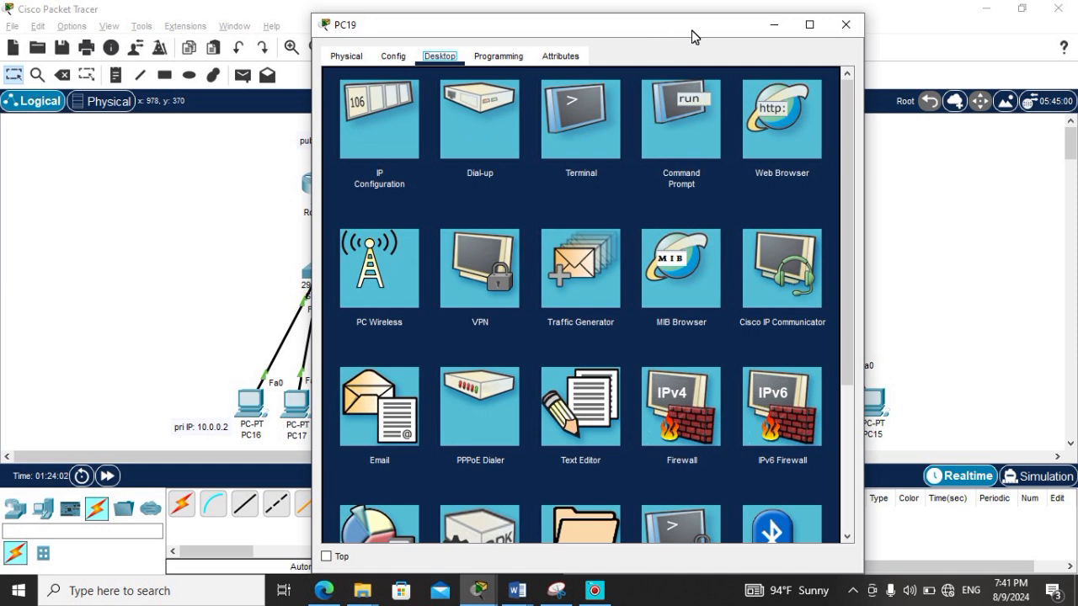
left_click_drag(695, 37, 826, 48)
left_click(822, 135)
left_click_drag(974, 379, 966, 527)
left_click_drag(734, 43, 839, 43)
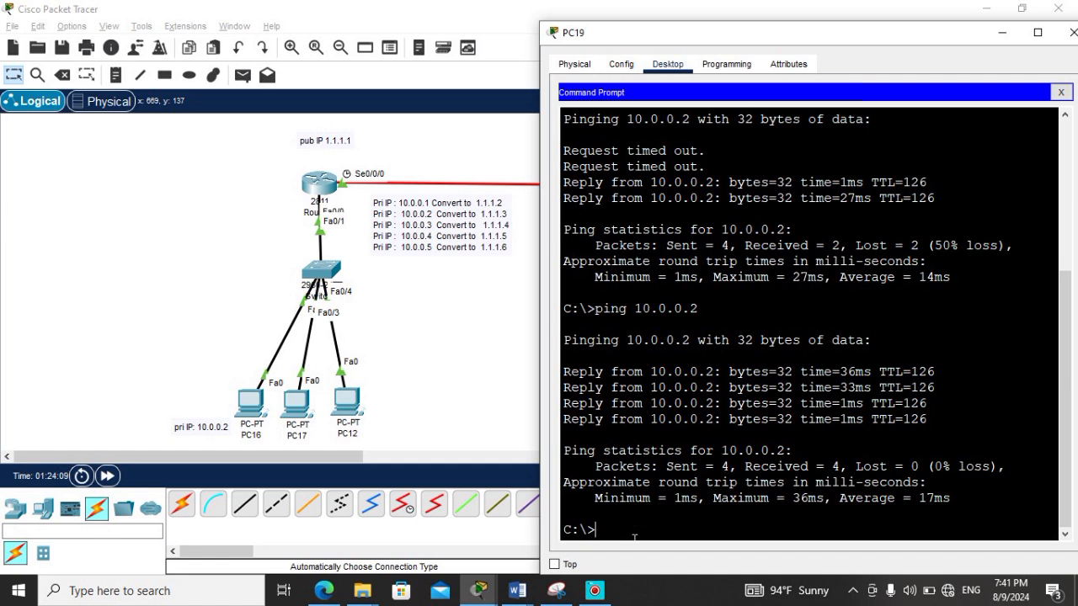
type("ping 10.0.0.2")
key("Return")
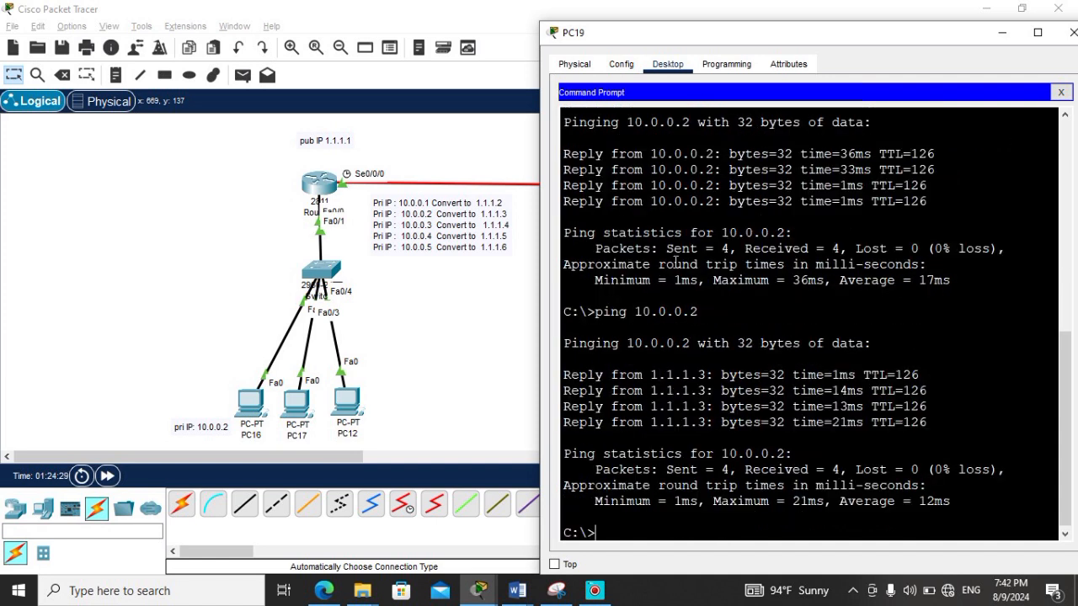
Step: Highlight the reply lines of the latest ping in PC19's Command Prompt, then return to the network topology
left_click_drag(652, 376, 696, 436)
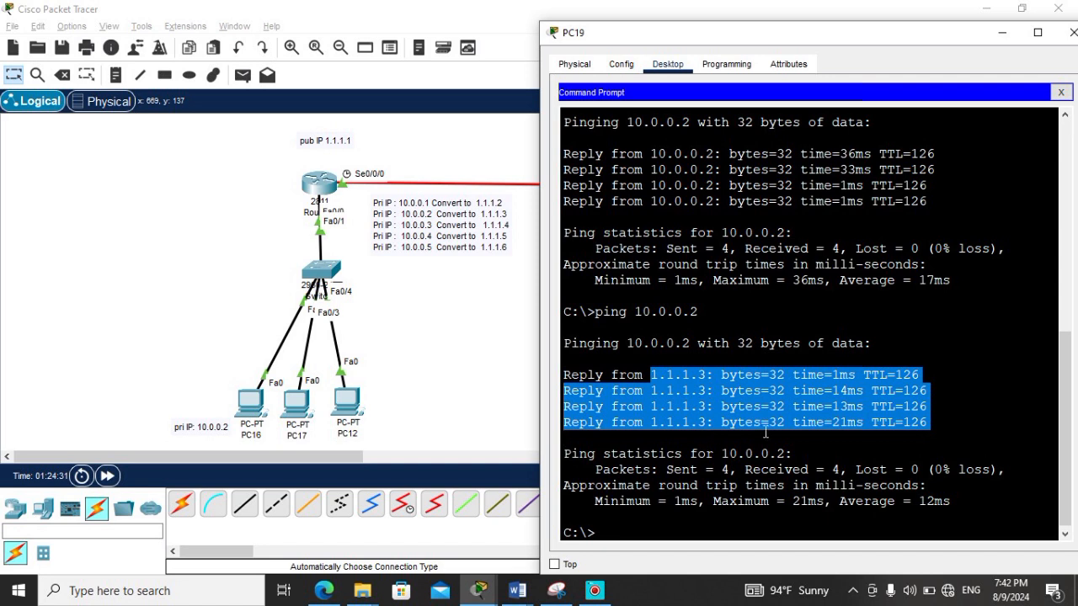
left_click_drag(933, 430, 562, 380)
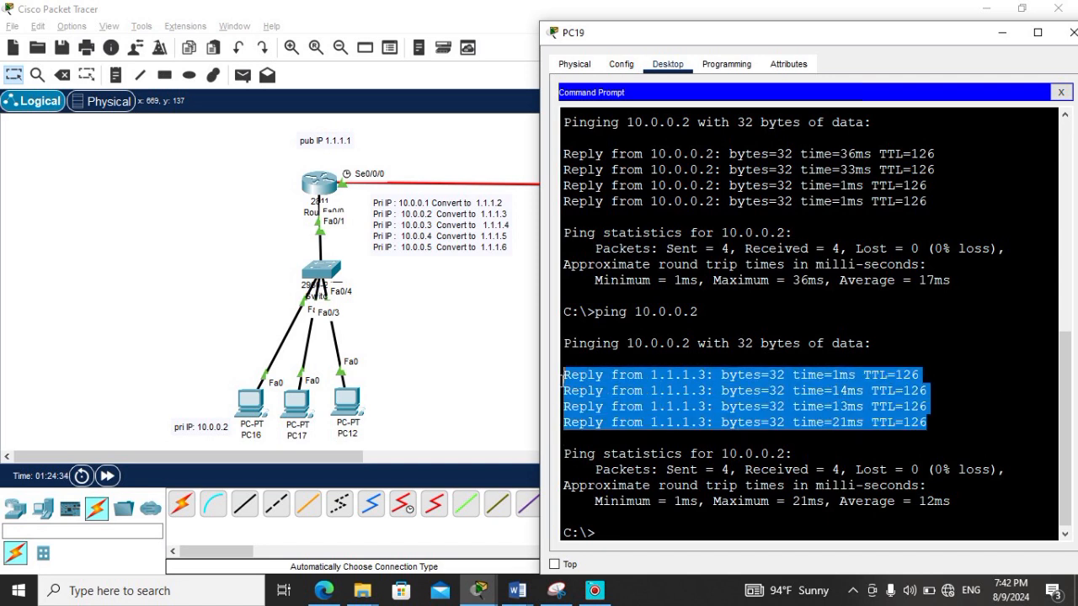
left_click(517, 316)
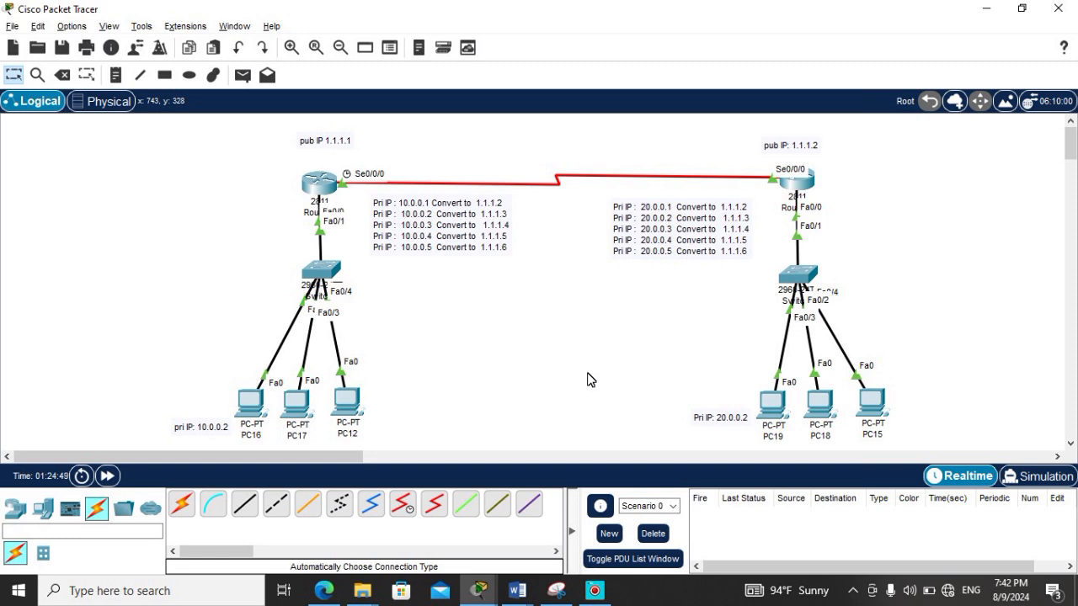
left_click(595, 590)
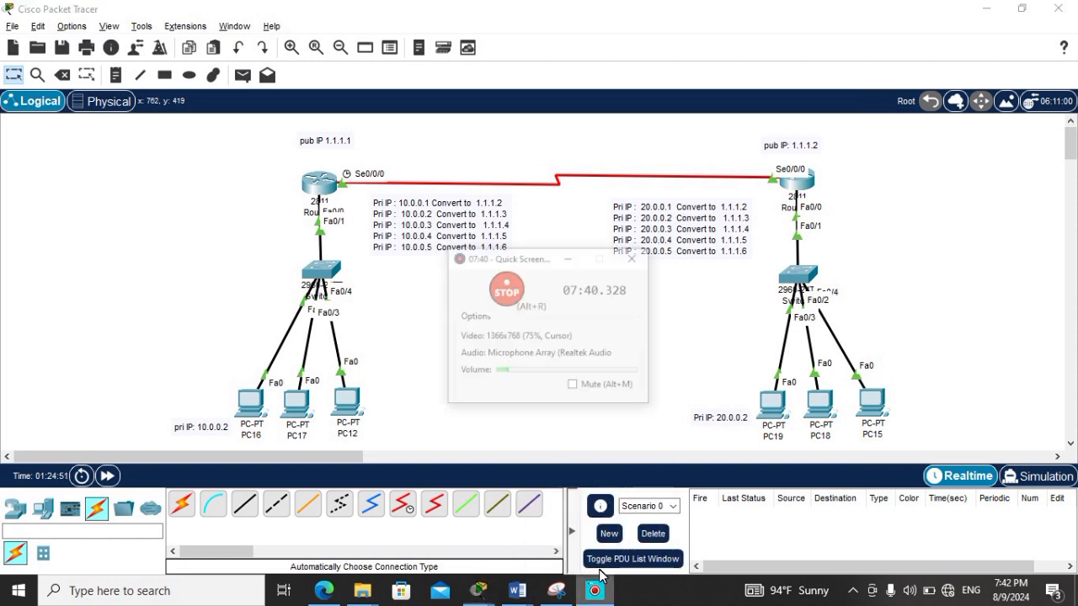